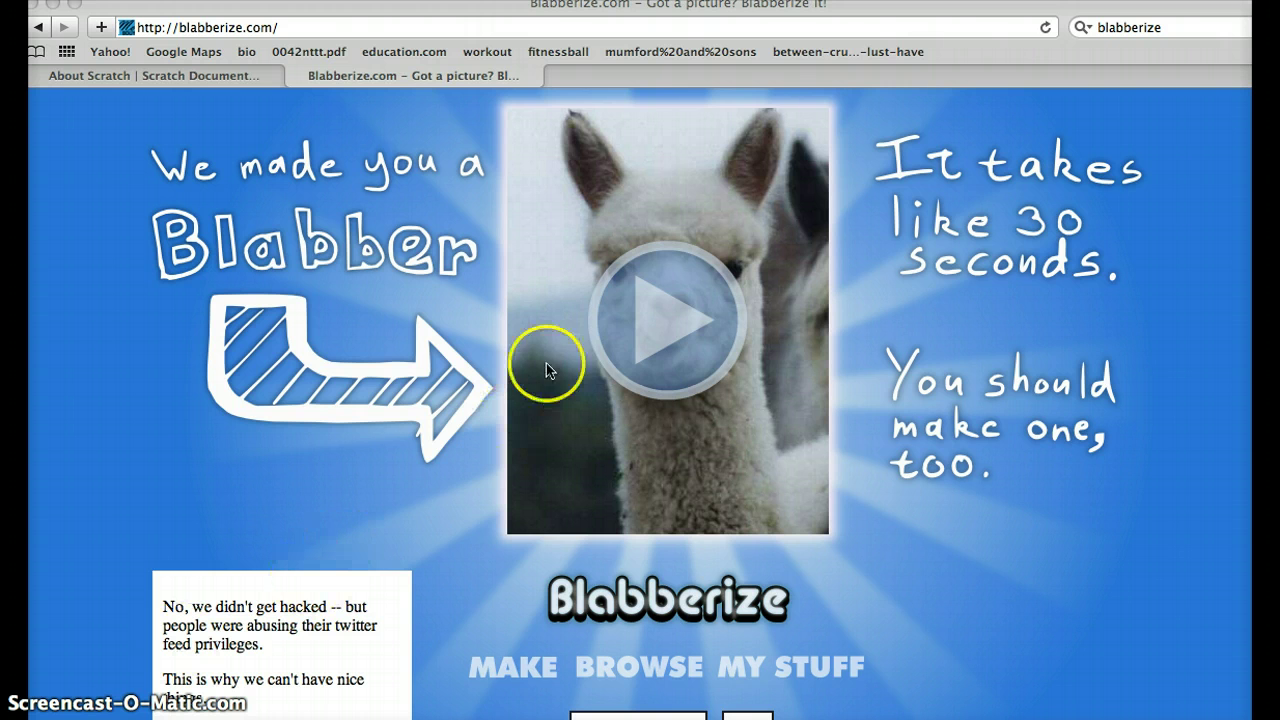
# Step: Play and then stop the sample alpaca blabber
pyautogui.click(643, 317)
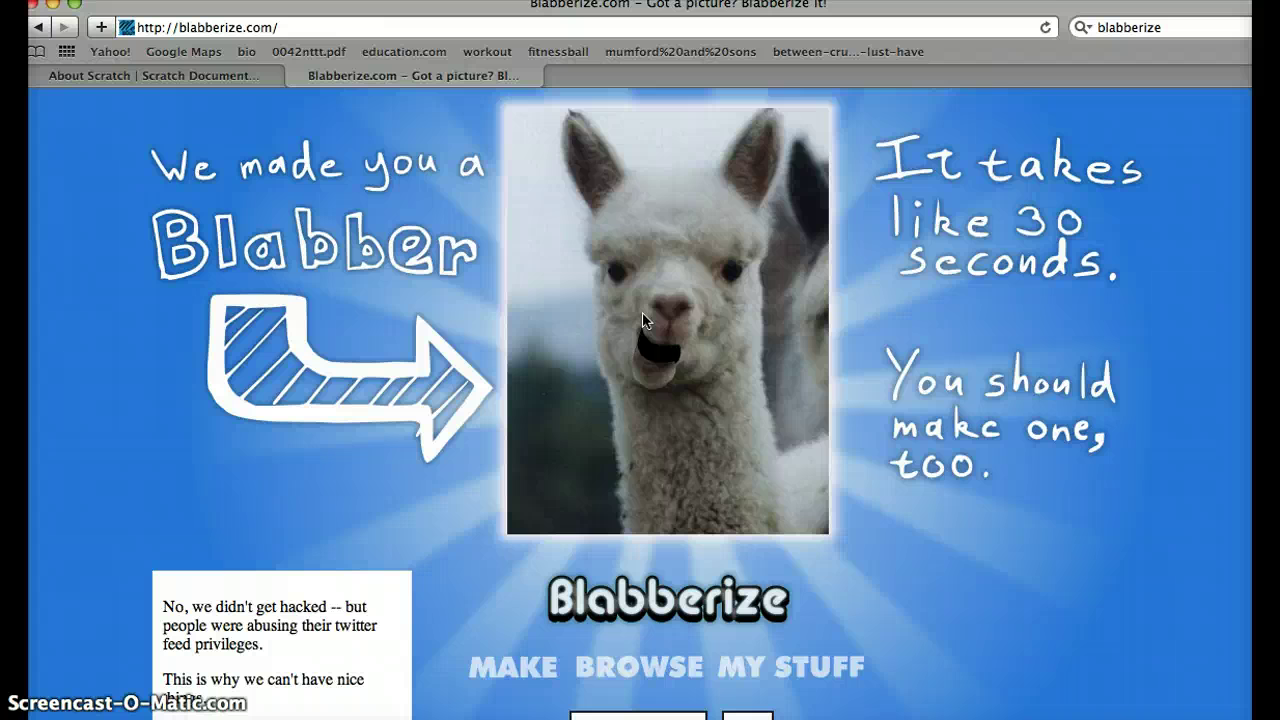
pyautogui.click(642, 318)
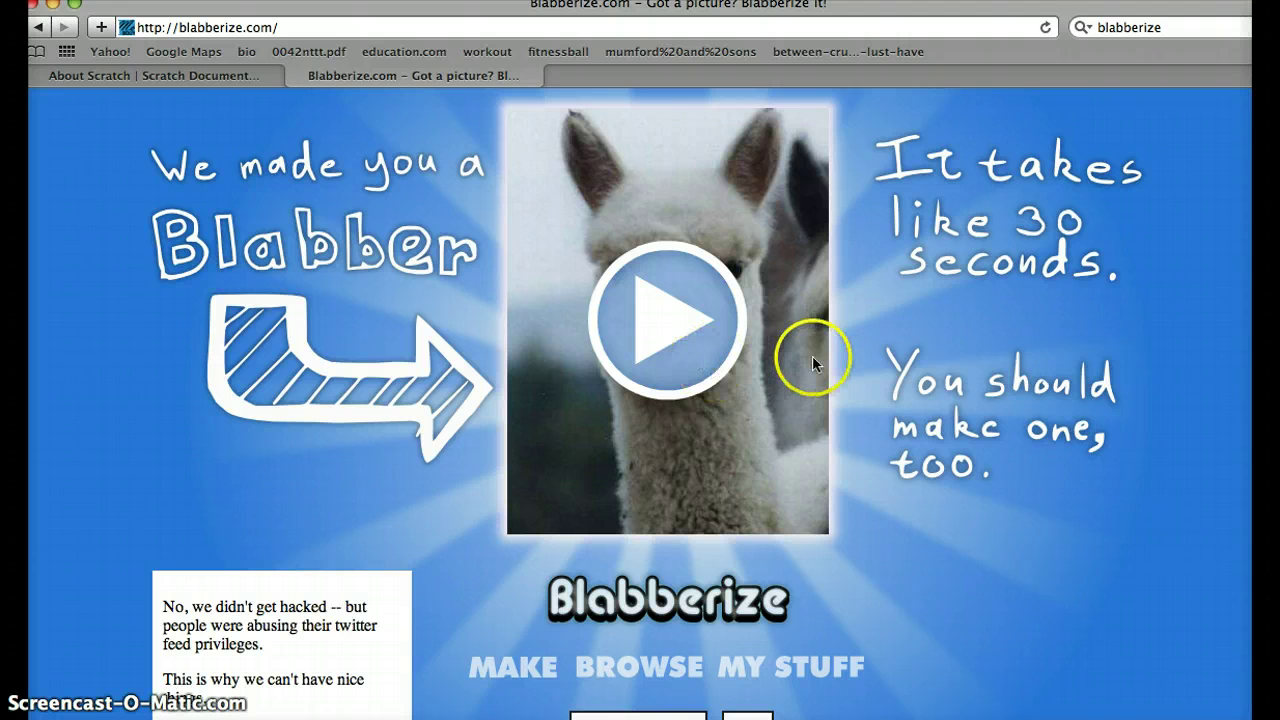
pyautogui.scroll(-1, 812, 355)
pyautogui.scroll(-1, 812, 355)
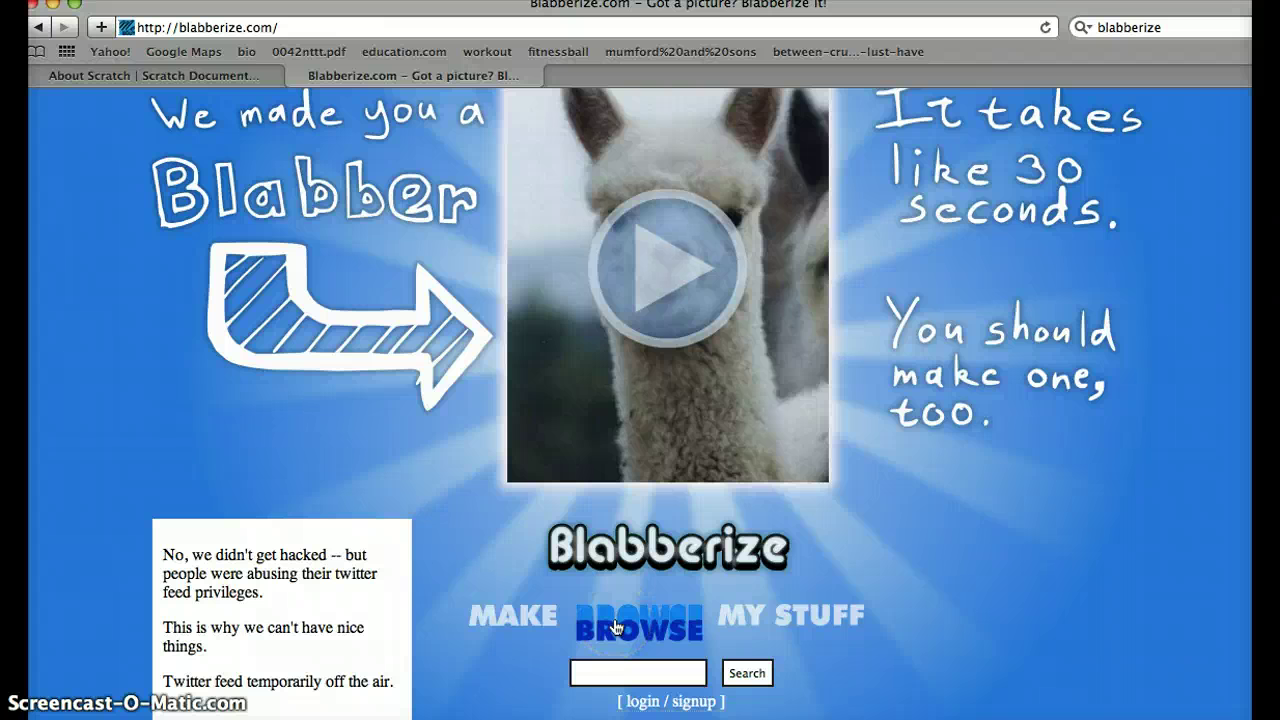
pyautogui.click(758, 632)
# Step: Start a new blabber and upload the math intelligence-thumb JPEG from the Desktop
pyautogui.click(507, 630)
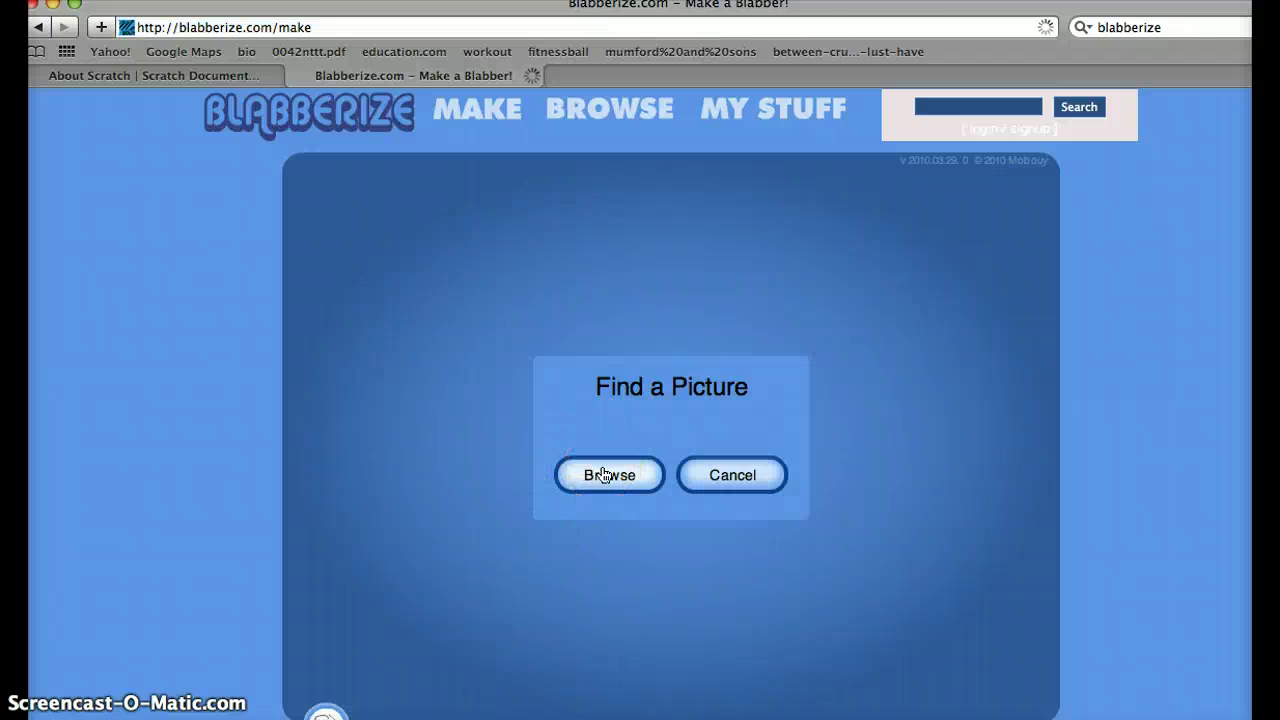
pyautogui.click(605, 475)
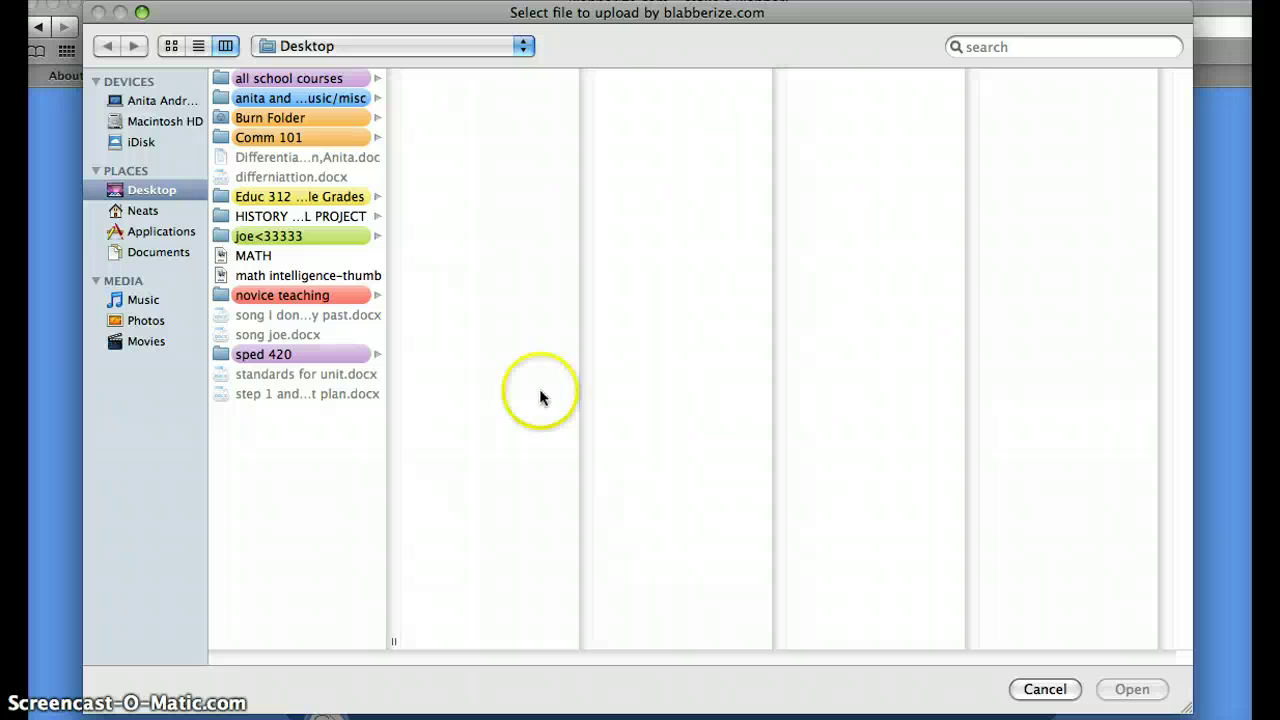
pyautogui.click(320, 275)
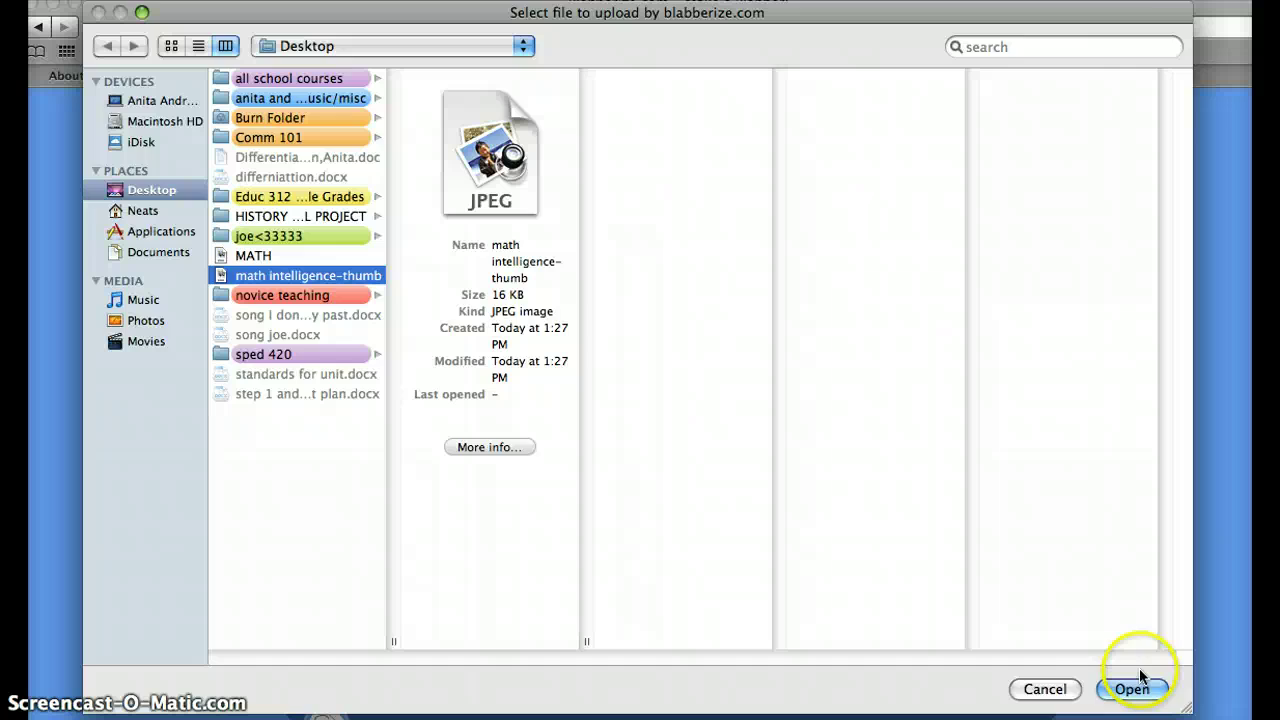
pyautogui.click(1134, 689)
pyautogui.click(936, 322)
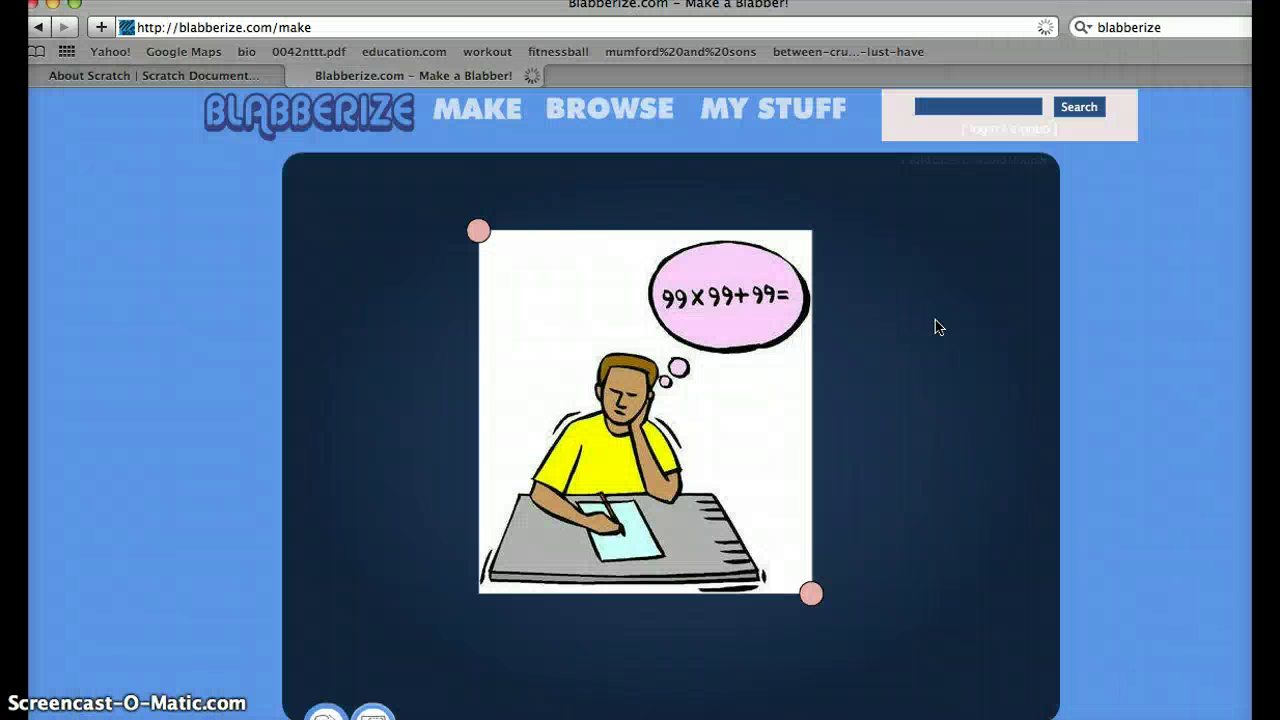
# Step: Extend the crop area over the entire boy-at-desk cartoon, thought bubble included
pyautogui.click(905, 313)
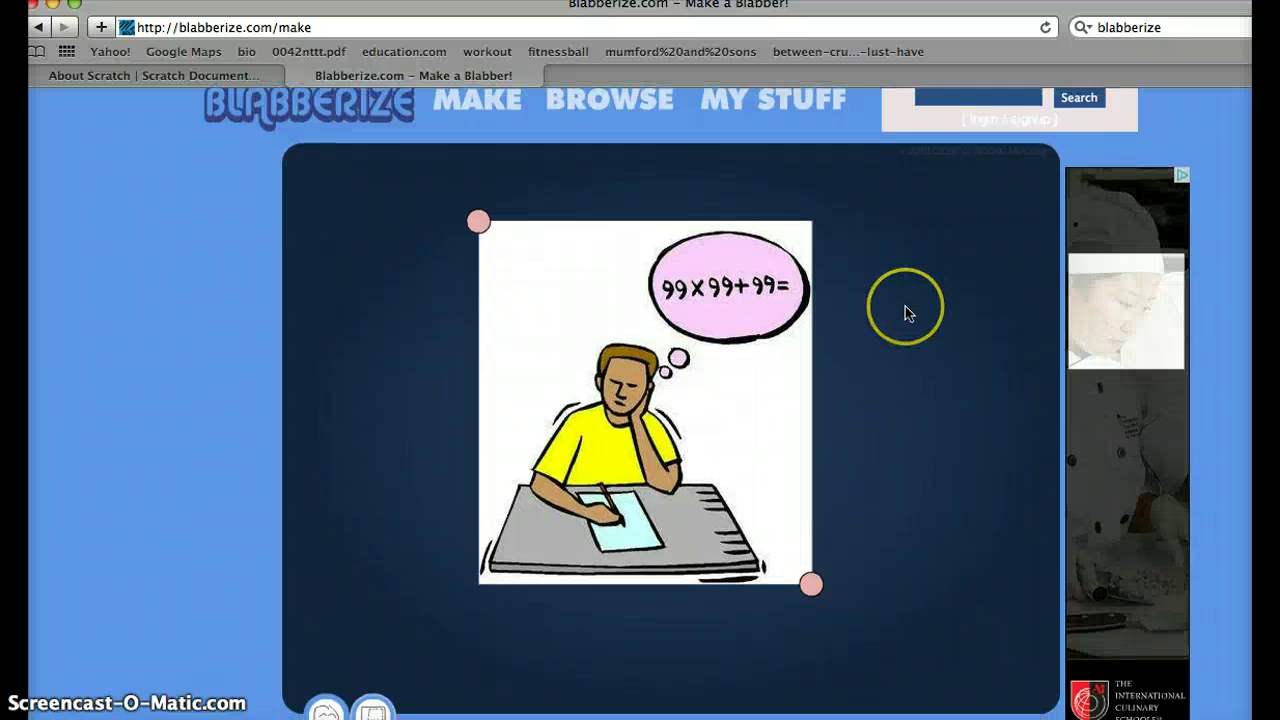
pyautogui.scroll(-2, 905, 313)
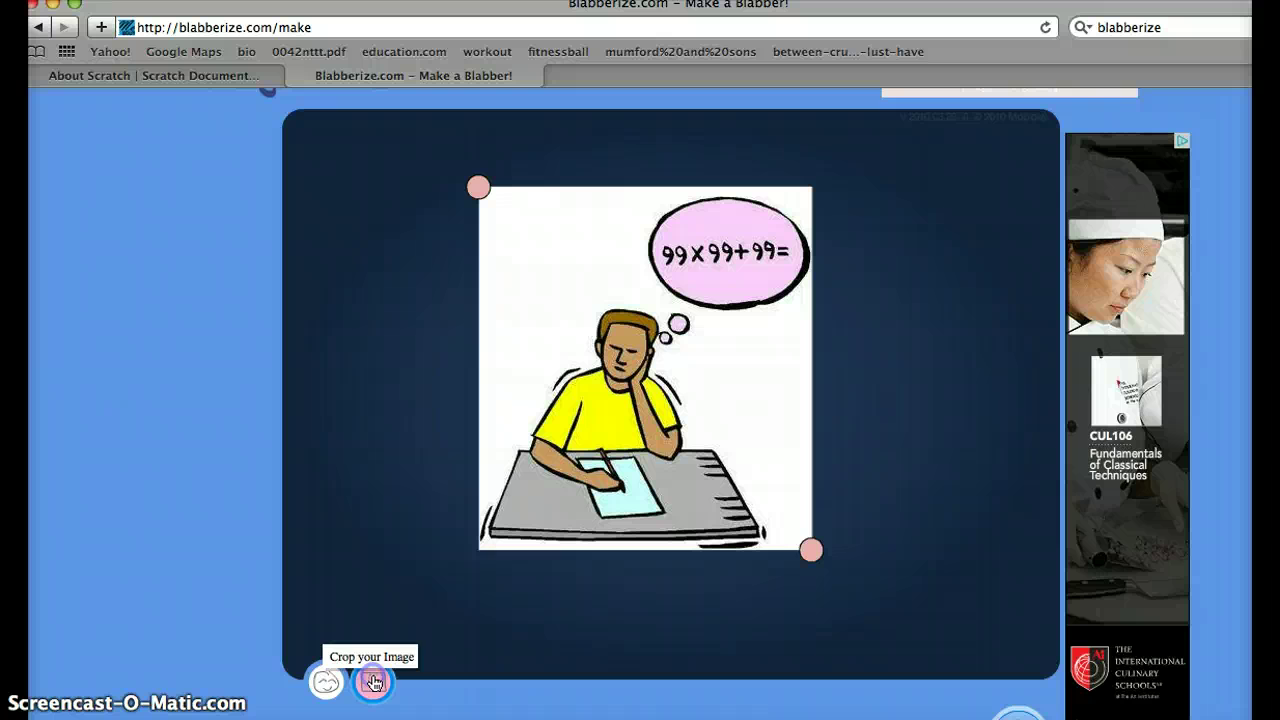
pyautogui.moveTo(811, 549)
pyautogui.mouseDown()
pyautogui.moveTo(945, 620)
pyautogui.moveTo(826, 550)
pyautogui.mouseUp()
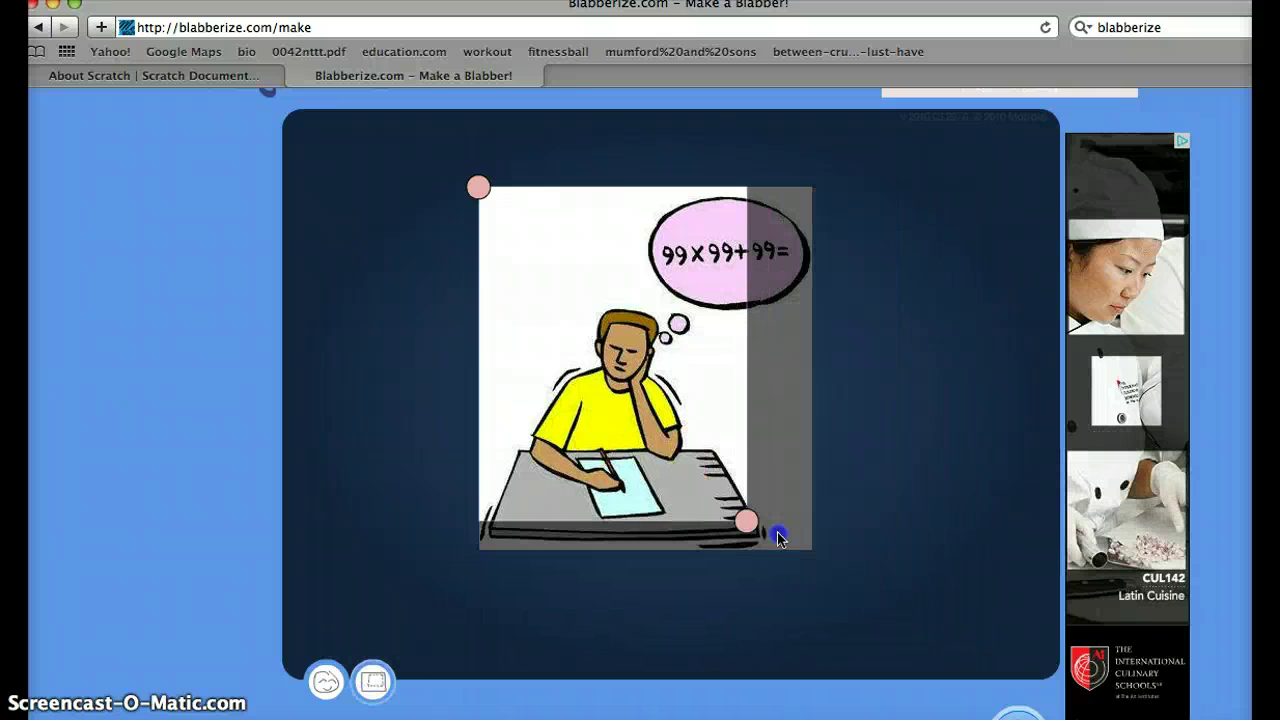
pyautogui.scroll(-2, 846, 449)
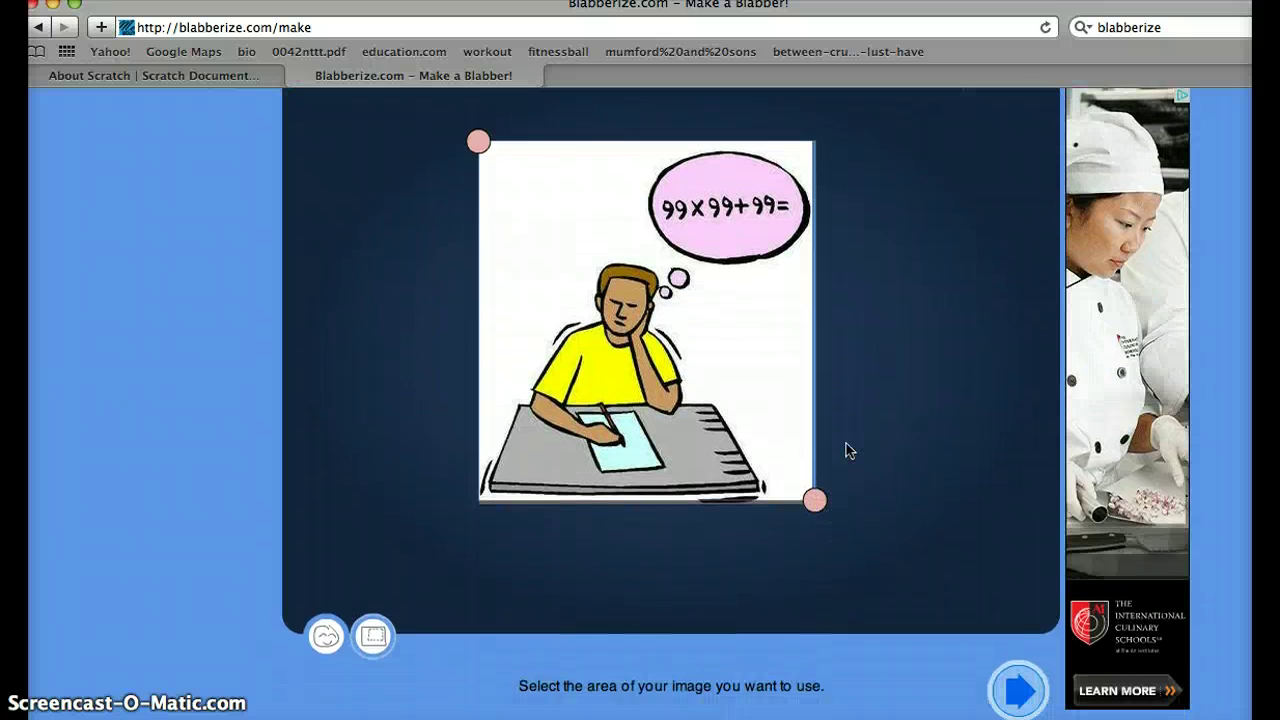
pyautogui.scroll(-1, 846, 449)
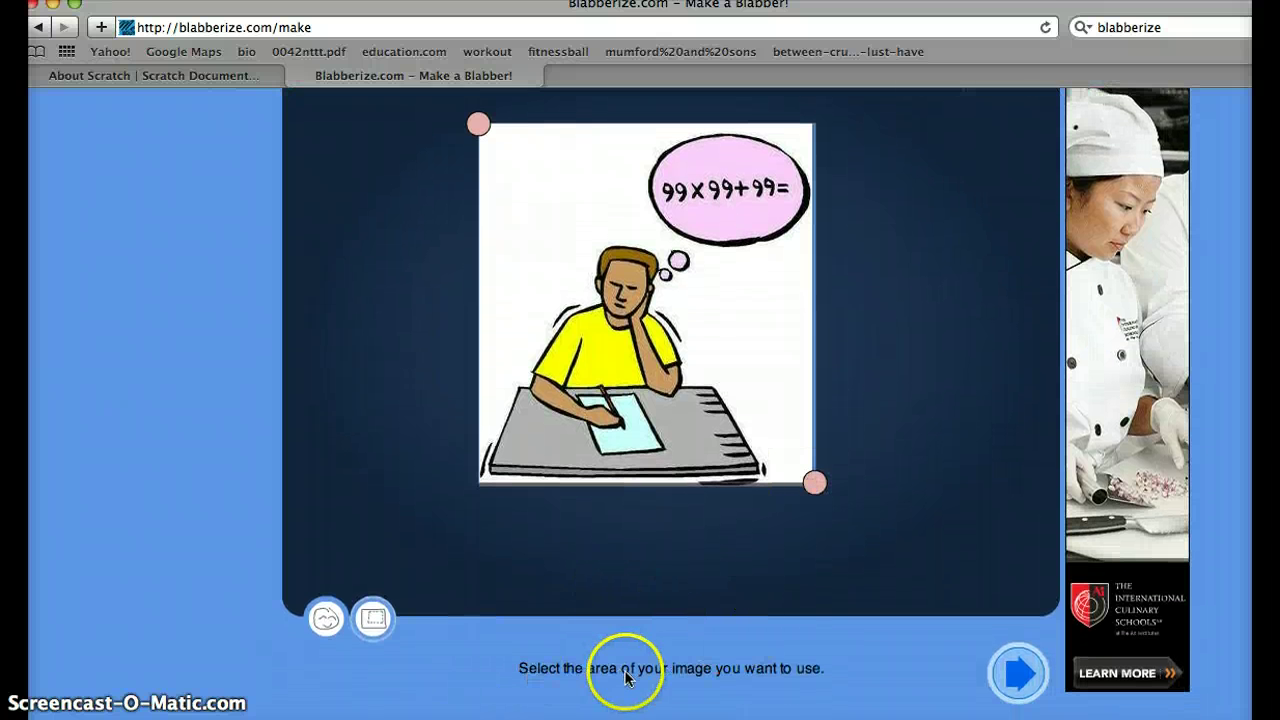
# Step: Pull the mouth oval's top and curve down toward the boy's face
pyautogui.click(1016, 674)
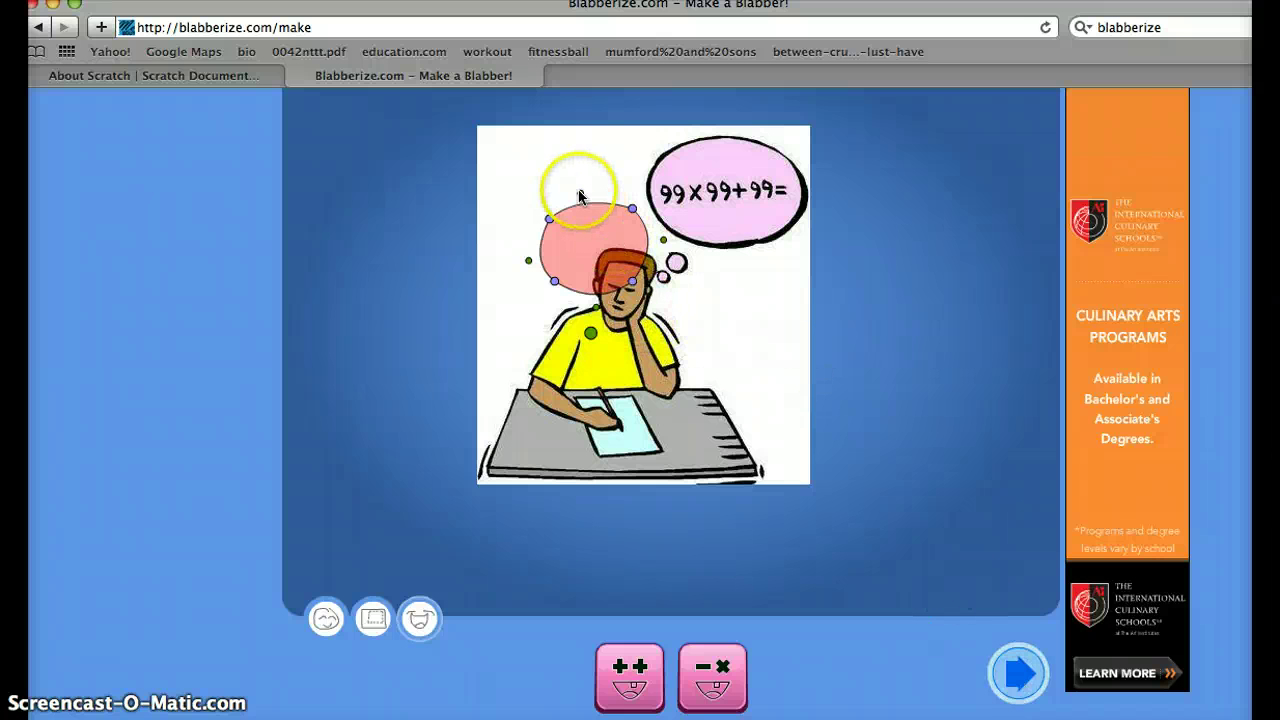
pyautogui.moveTo(582, 197); pyautogui.dragTo(621, 270)
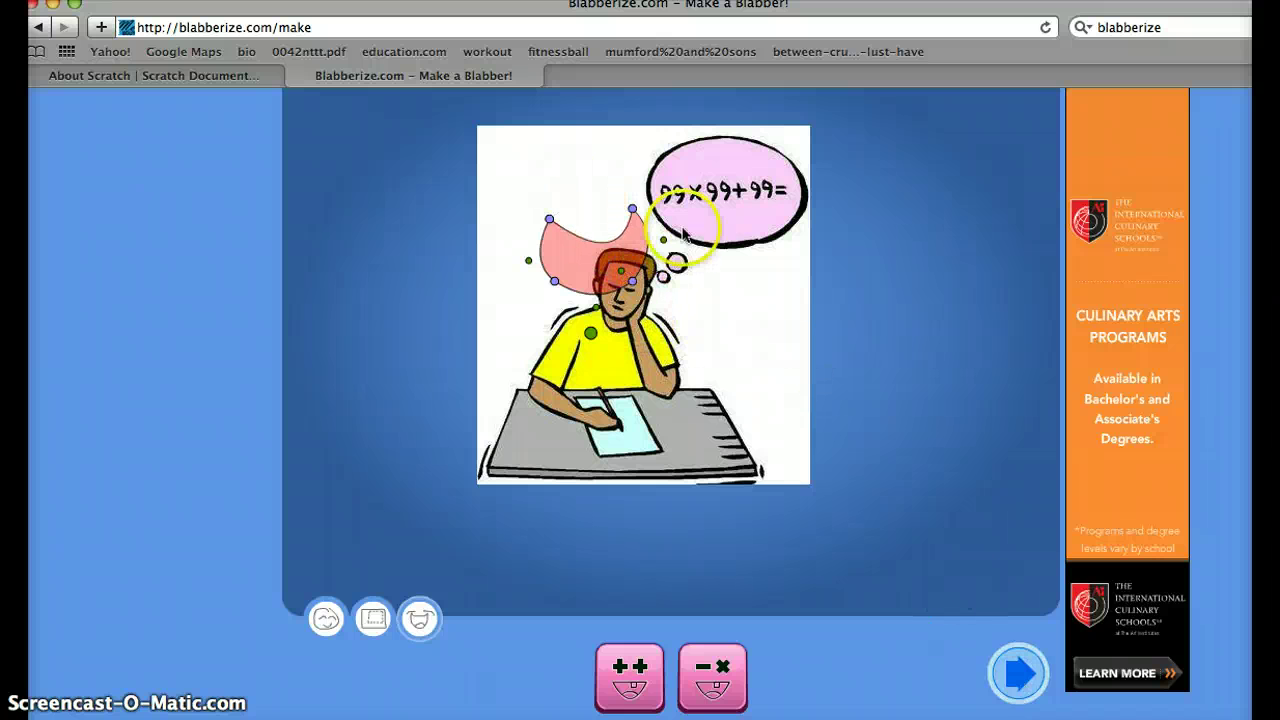
pyautogui.click(608, 327)
pyautogui.moveTo(608, 327); pyautogui.dragTo(648, 386)
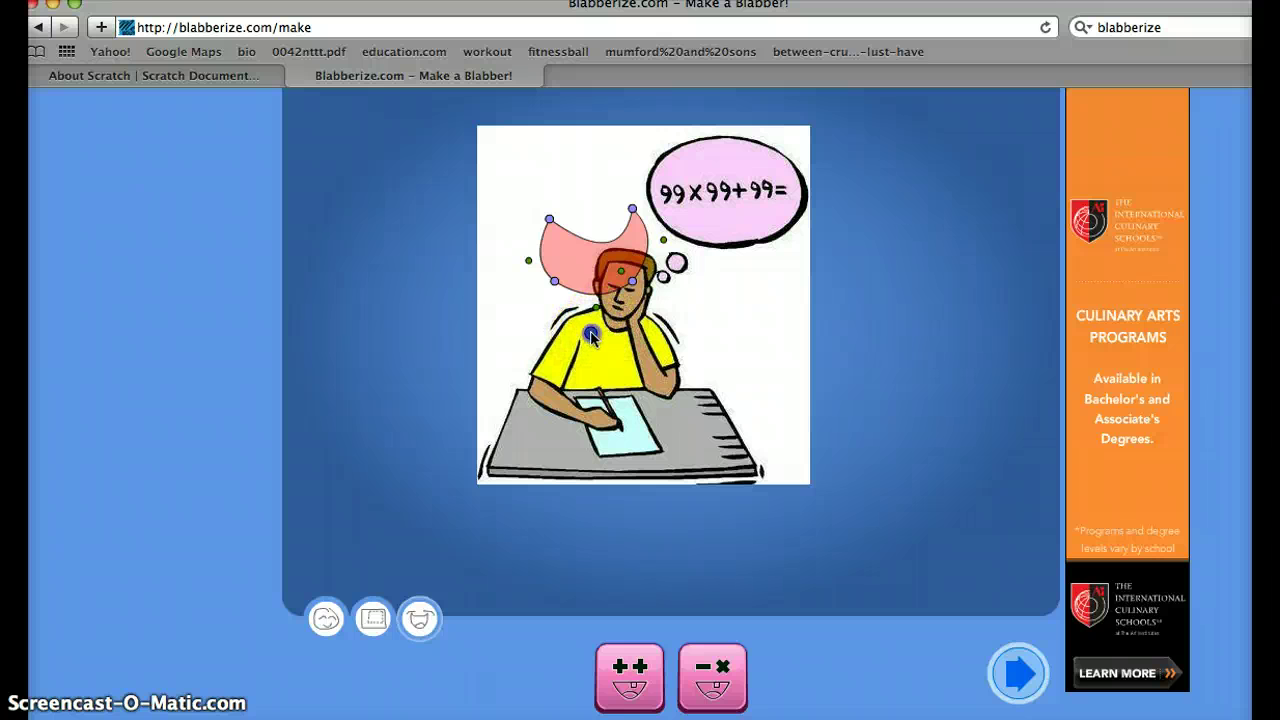
pyautogui.click(151, 591)
pyautogui.scroll(-1, 151, 591)
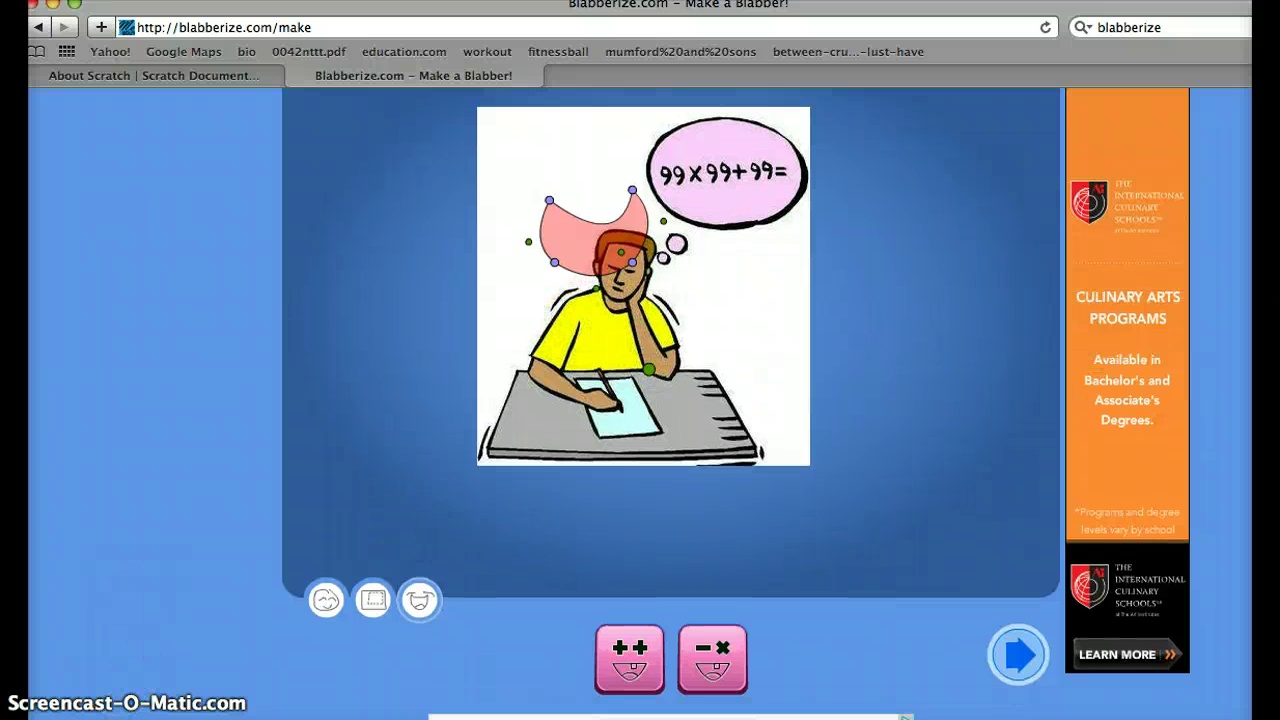
pyautogui.click(650, 240)
pyautogui.click(665, 326)
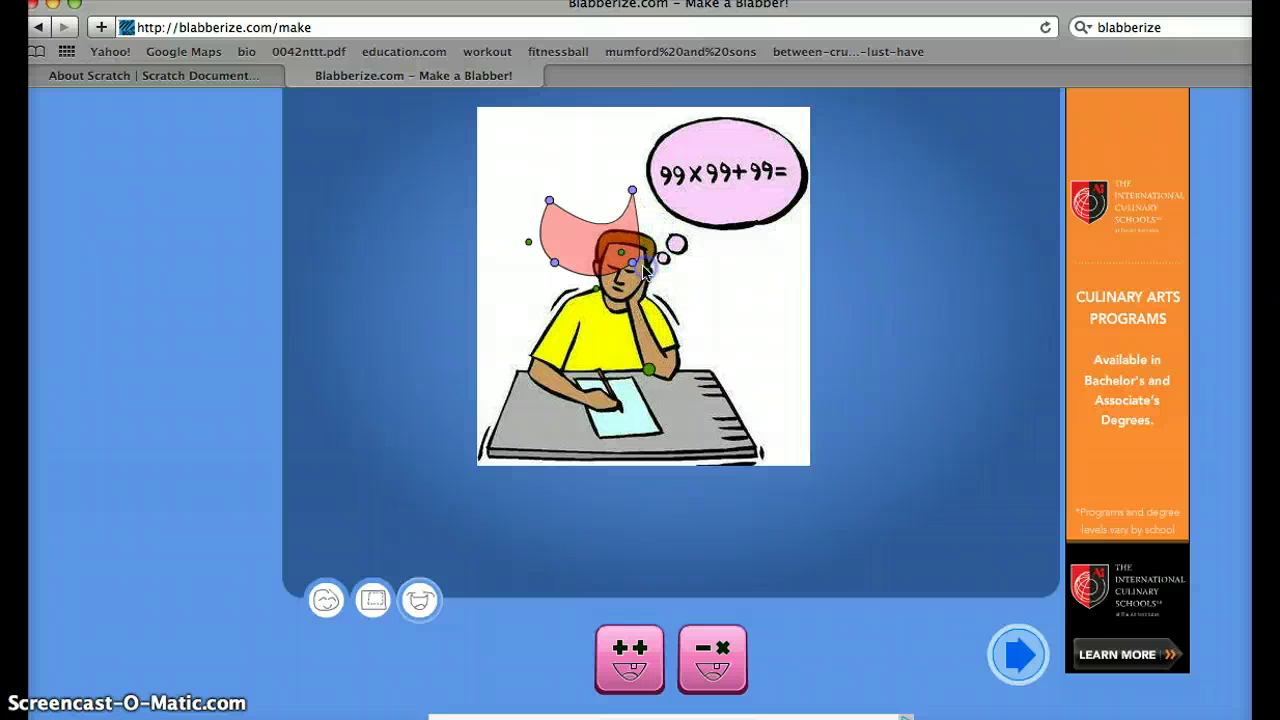
pyautogui.click(551, 242)
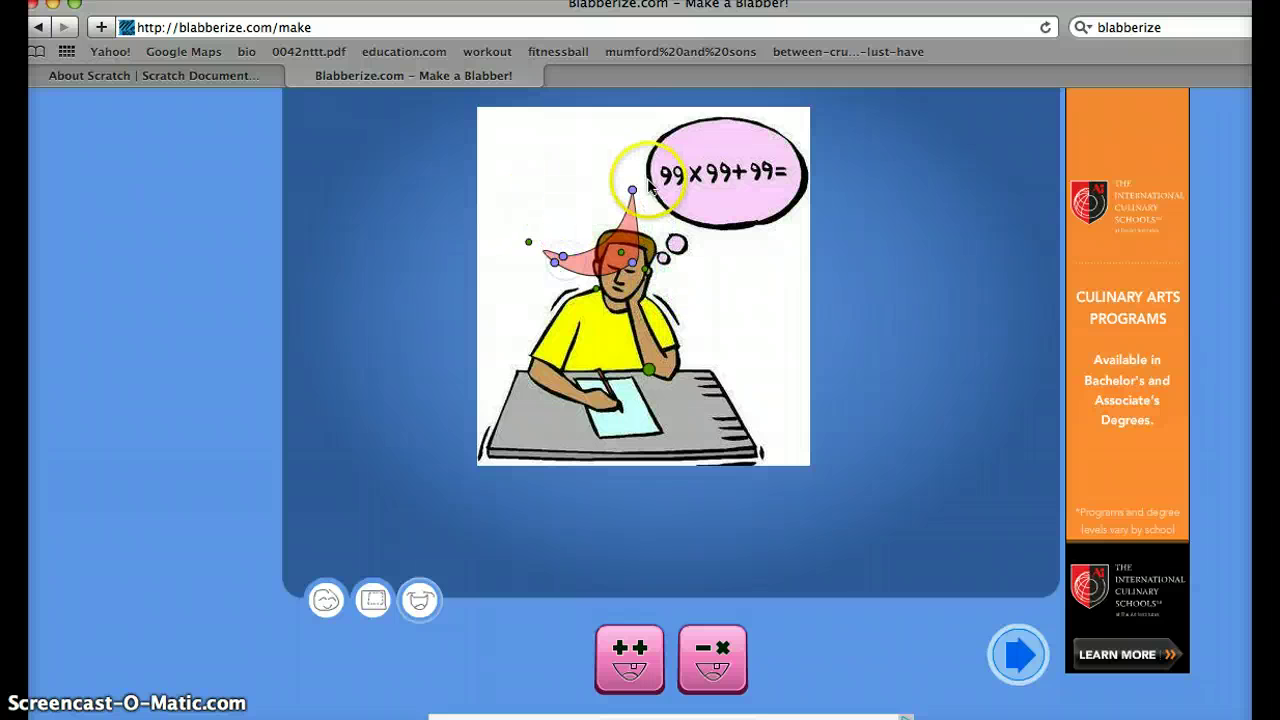
# Step: Reposition the mouth-shape corners so the wedge tightly covers the boy's lips and chin
pyautogui.moveTo(632, 190); pyautogui.dragTo(633, 306)
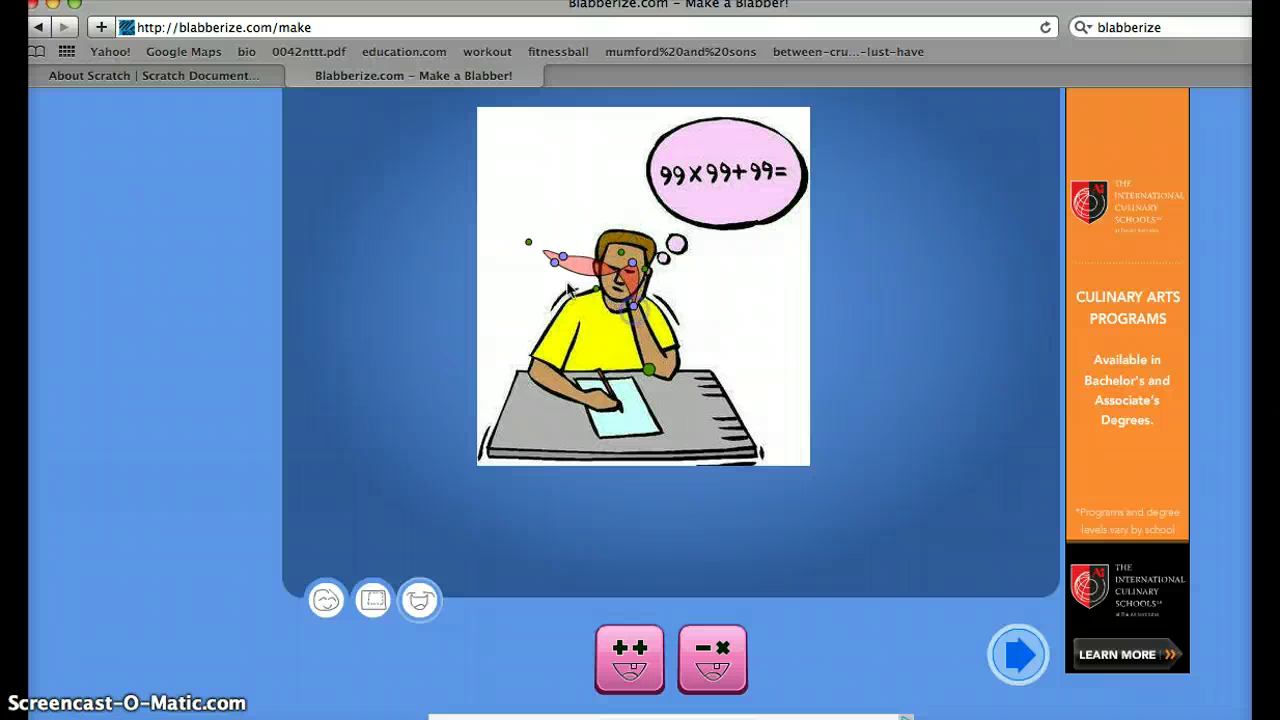
pyautogui.click(562, 262)
pyautogui.moveTo(562, 260); pyautogui.dragTo(574, 332)
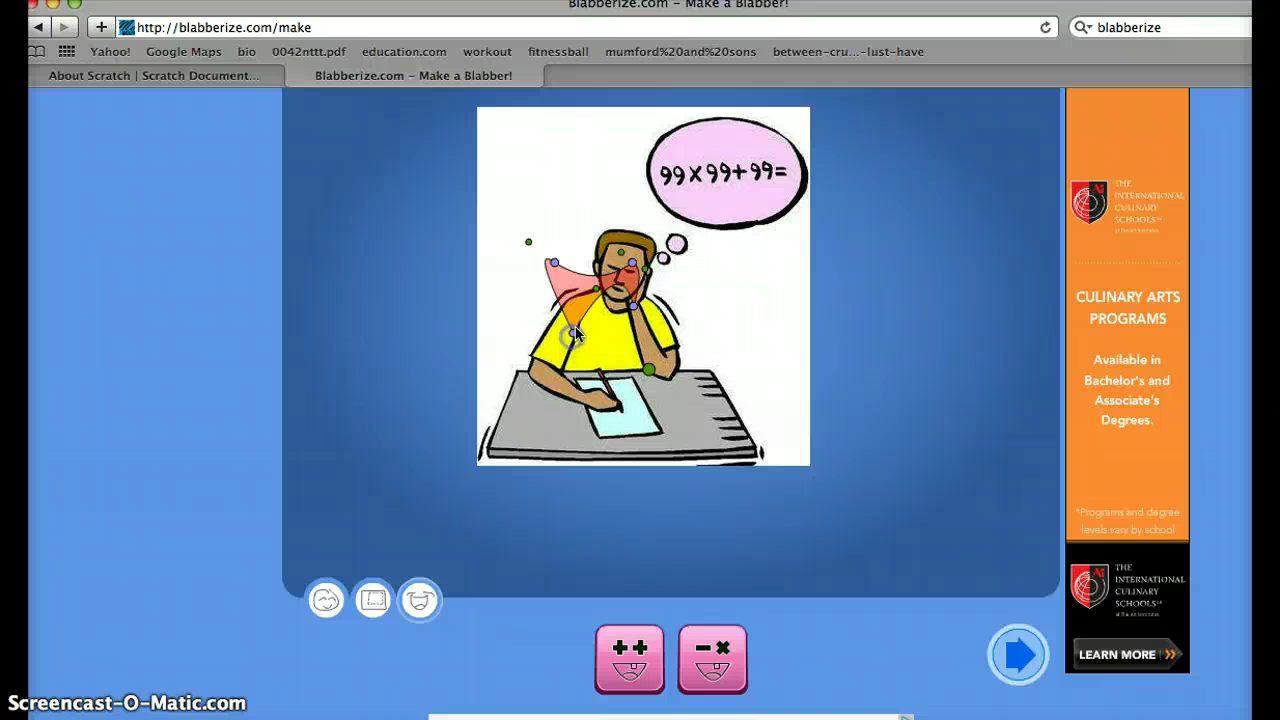
pyautogui.click(640, 268)
pyautogui.moveTo(640, 268); pyautogui.dragTo(630, 295)
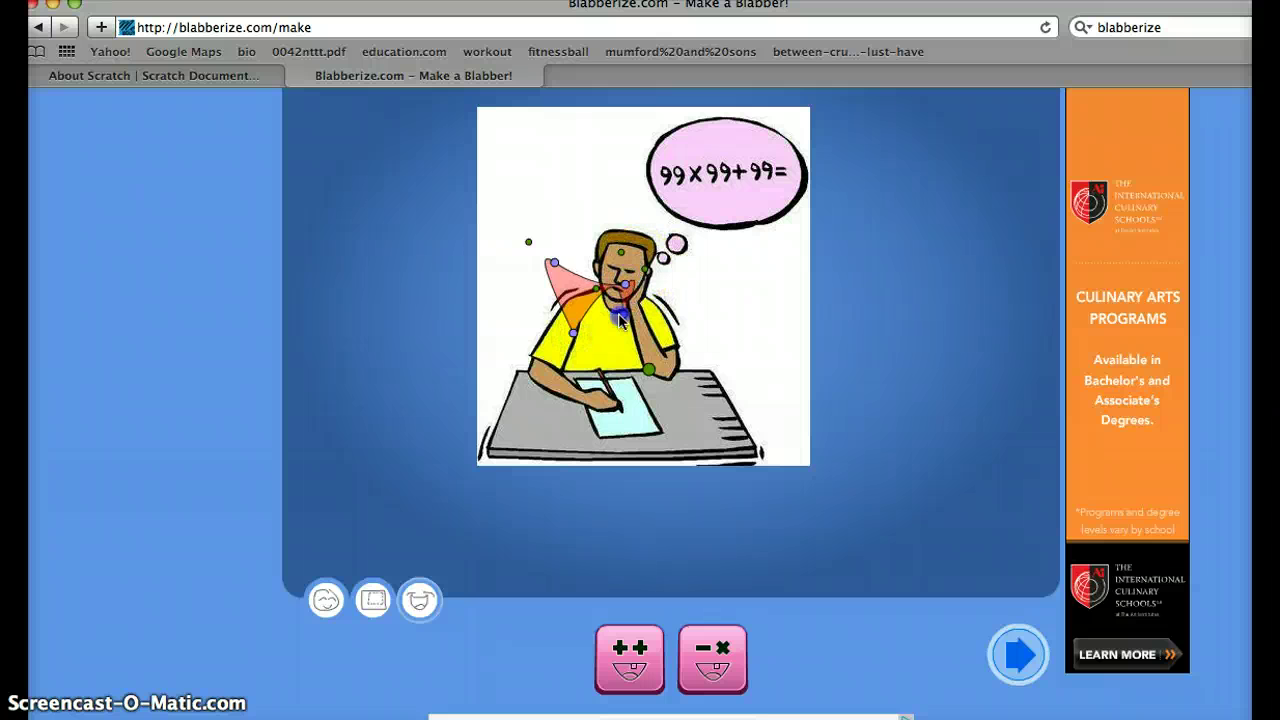
pyautogui.moveTo(534, 251)
pyautogui.mouseDown()
pyautogui.moveTo(597, 283)
pyautogui.moveTo(620, 313)
pyautogui.mouseUp()
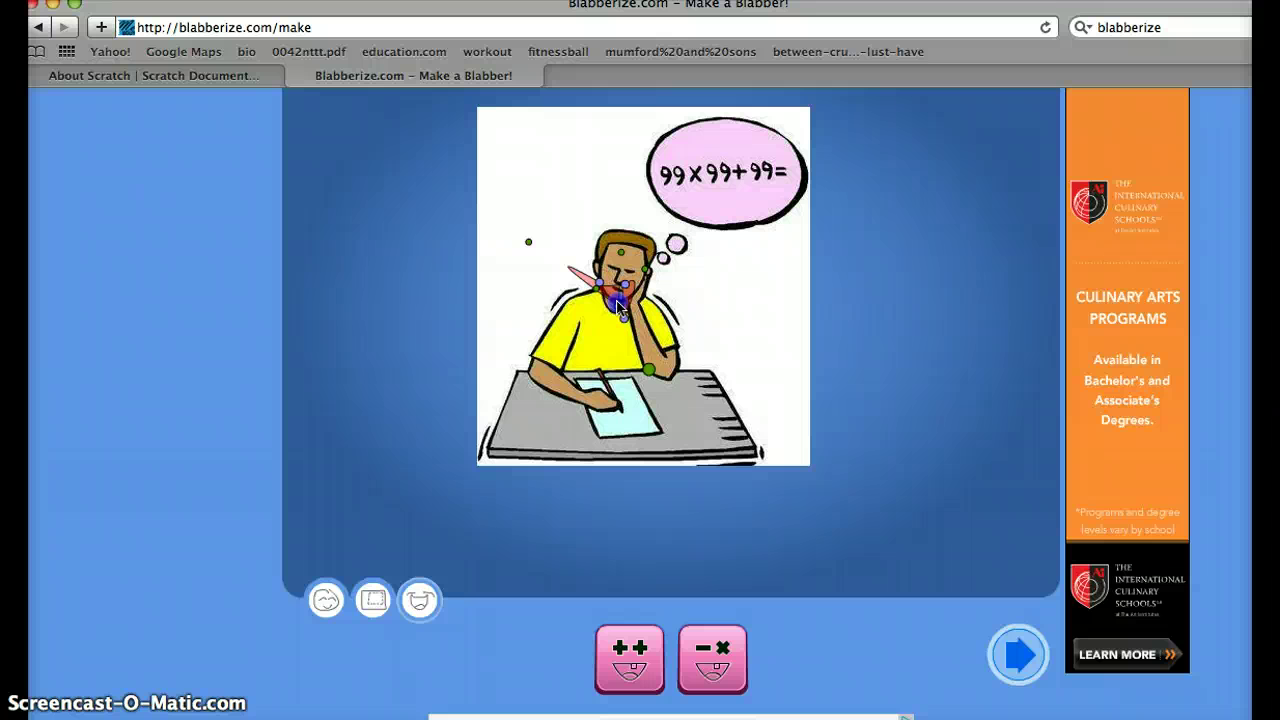
pyautogui.moveTo(622, 316); pyautogui.dragTo(633, 292)
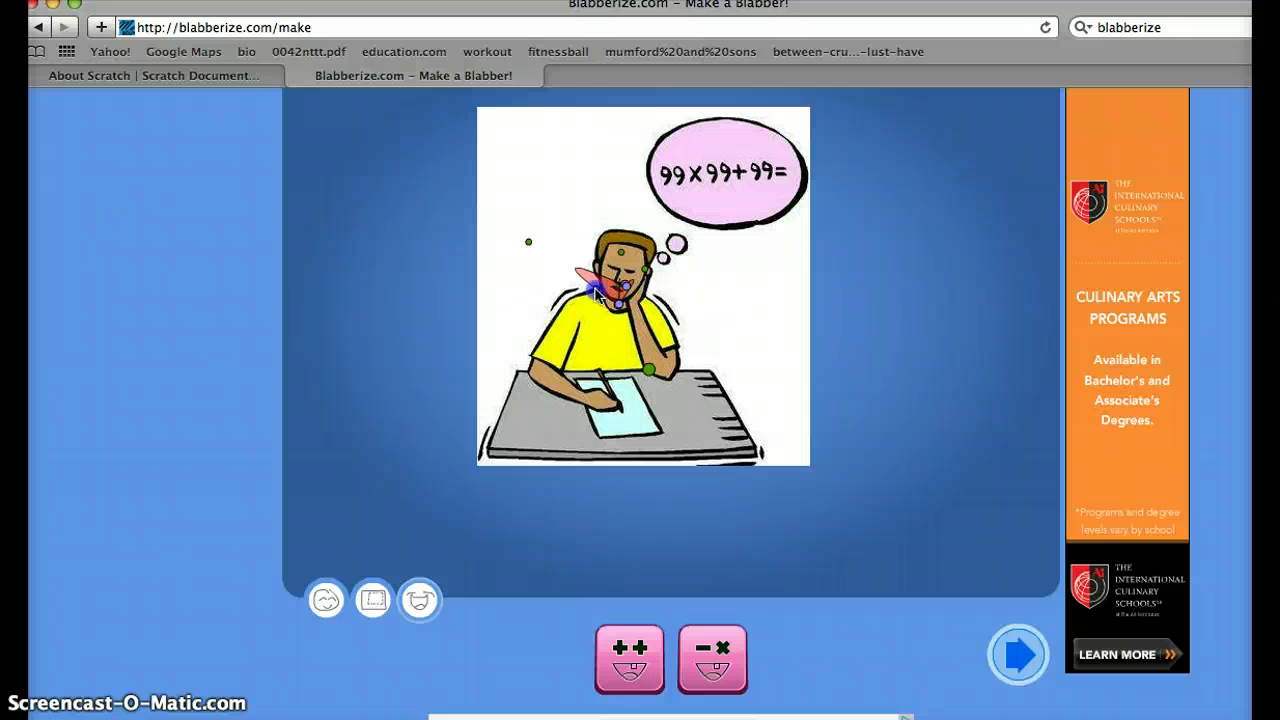
pyautogui.moveTo(595, 292); pyautogui.dragTo(617, 307)
pyautogui.moveTo(528, 241); pyautogui.dragTo(550, 256)
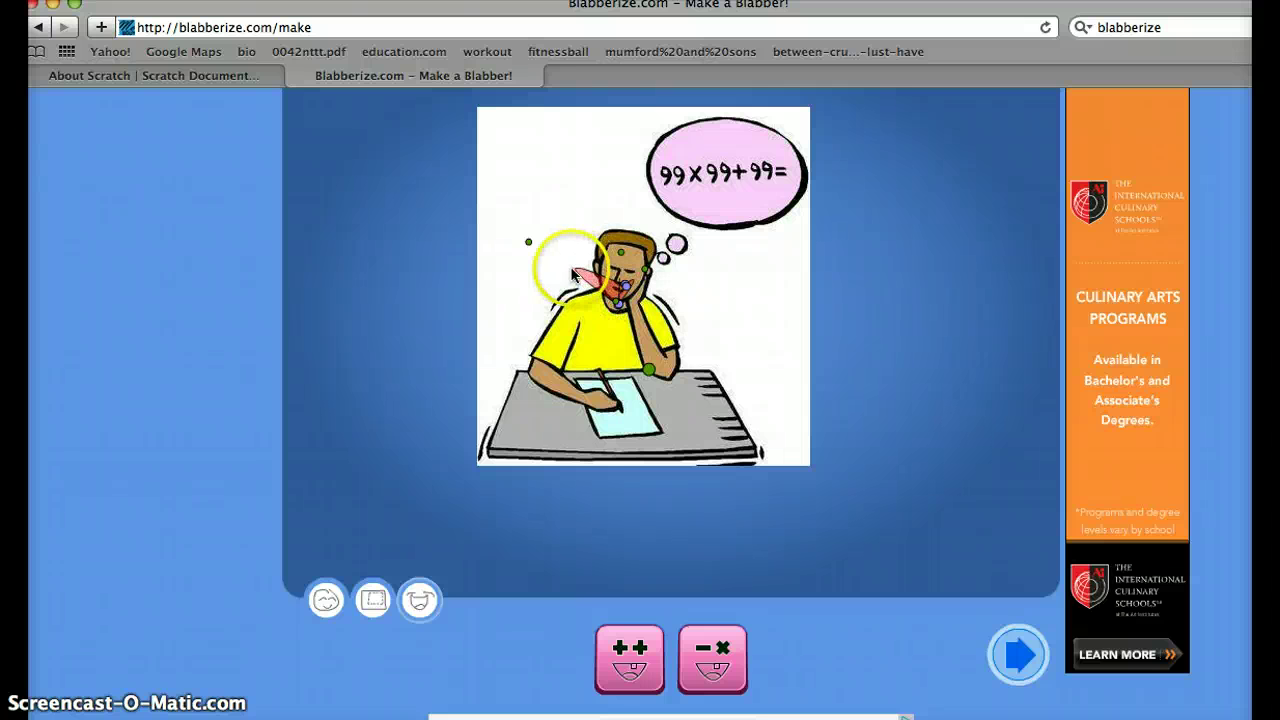
pyautogui.moveTo(606, 290)
pyautogui.mouseDown()
pyautogui.moveTo(553, 260)
pyautogui.moveTo(571, 272)
pyautogui.mouseUp()
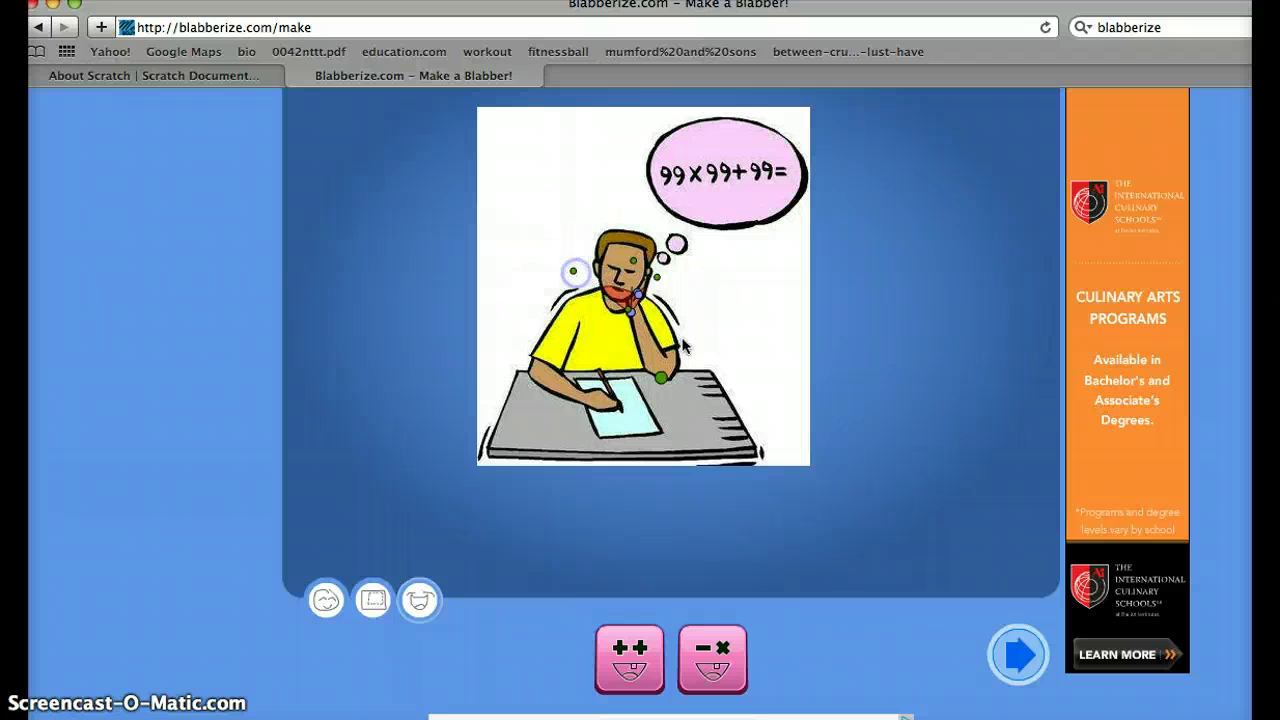
pyautogui.moveTo(660, 378); pyautogui.dragTo(642, 348)
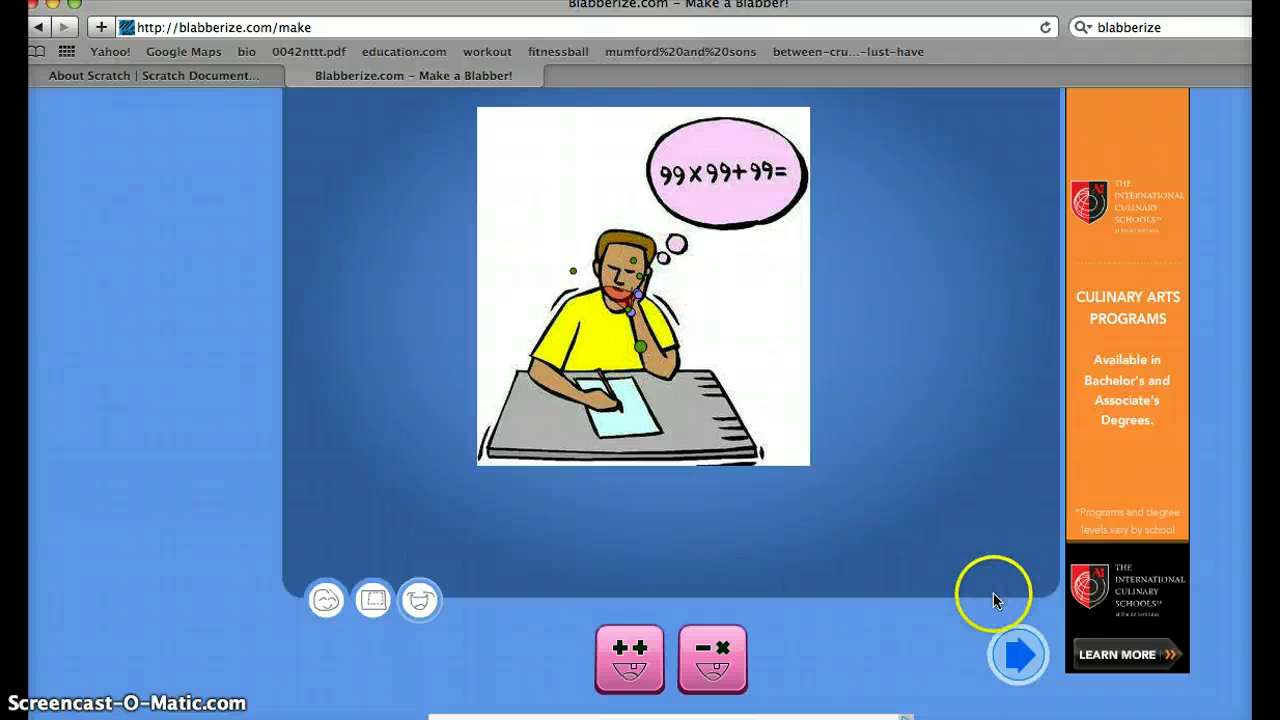
# Step: At the sound step, pick microphone recording over the upload and phone options
pyautogui.click(1005, 645)
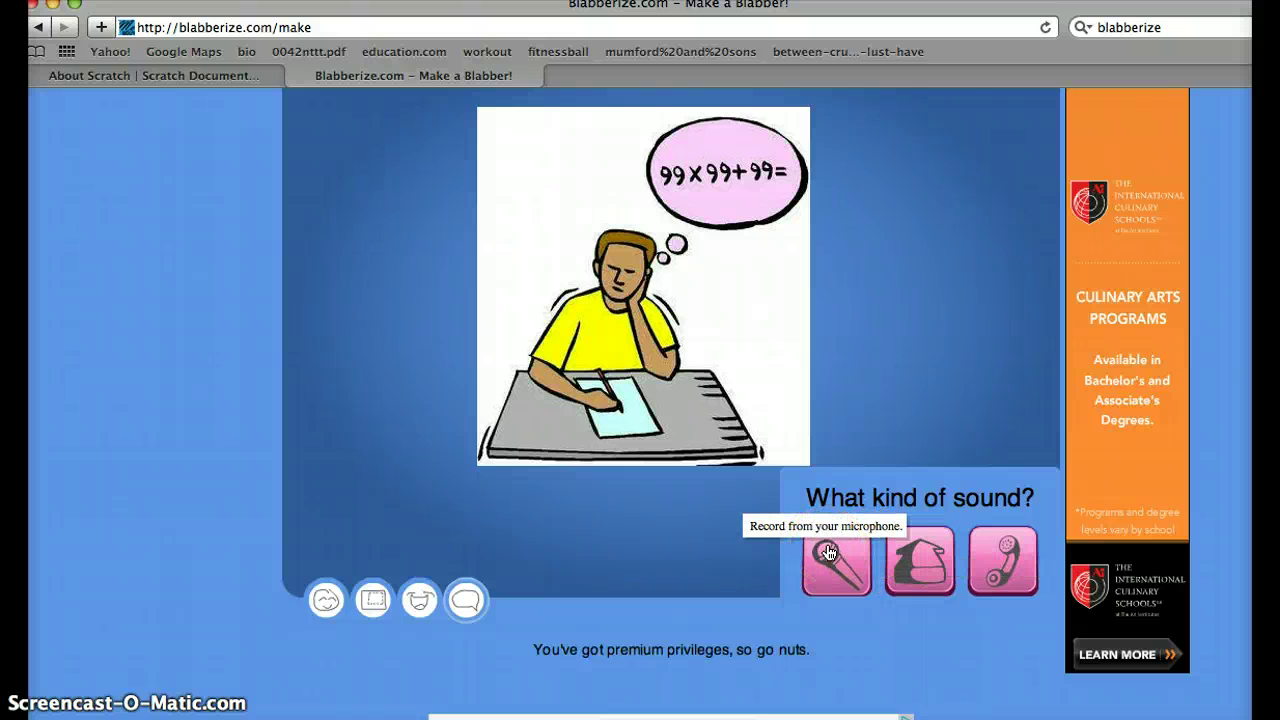
pyautogui.click(903, 561)
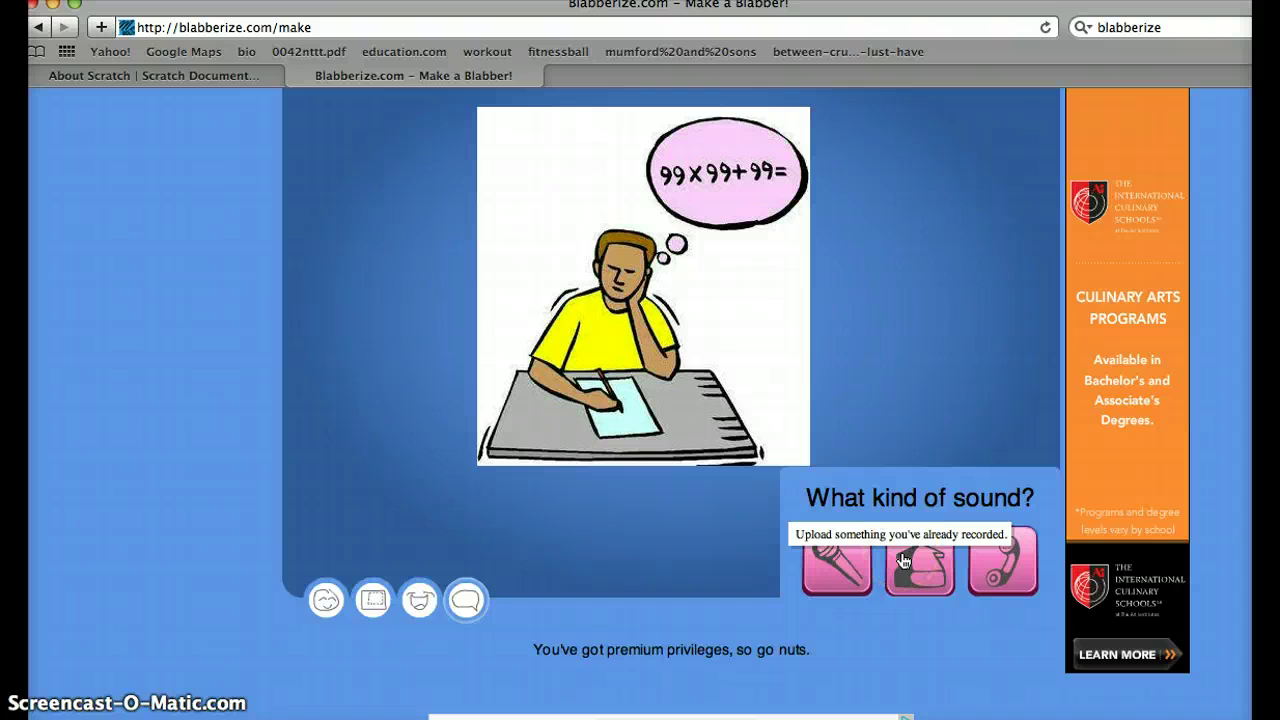
pyautogui.click(987, 573)
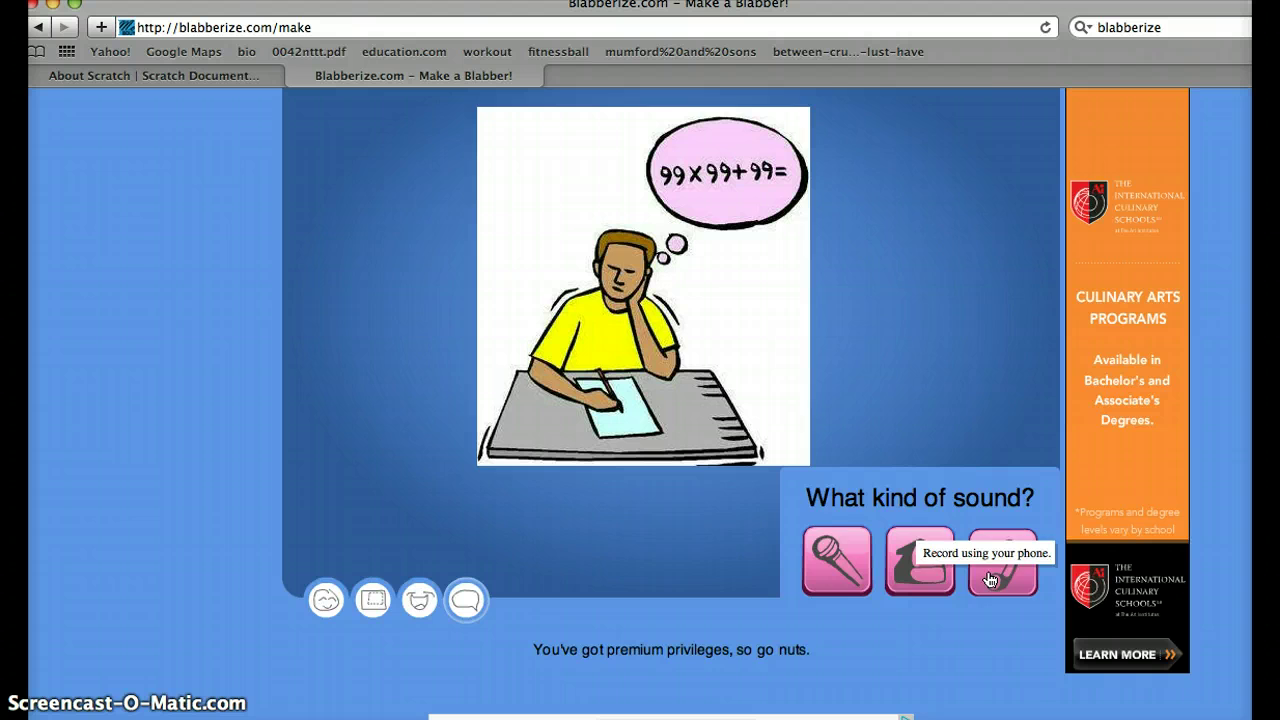
pyautogui.click(836, 556)
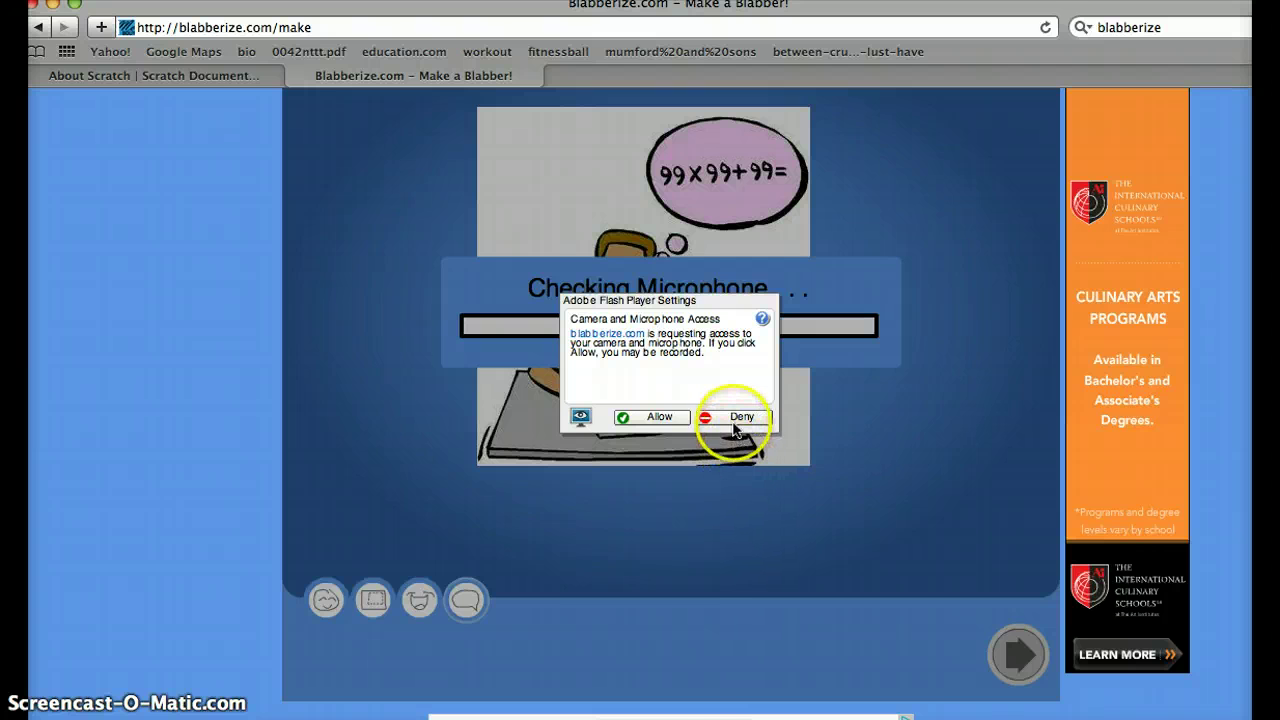
# Step: Allow microphone access, record a voice line, and play it back
pyautogui.click(659, 417)
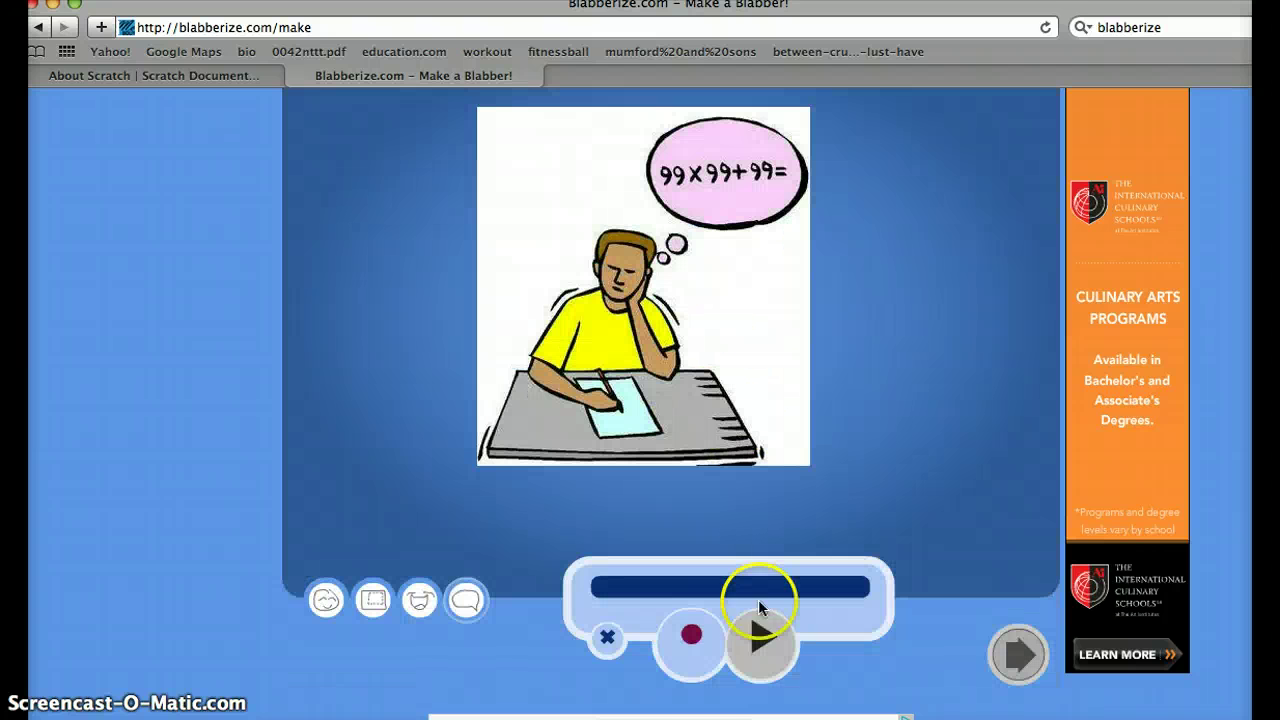
pyautogui.click(690, 636)
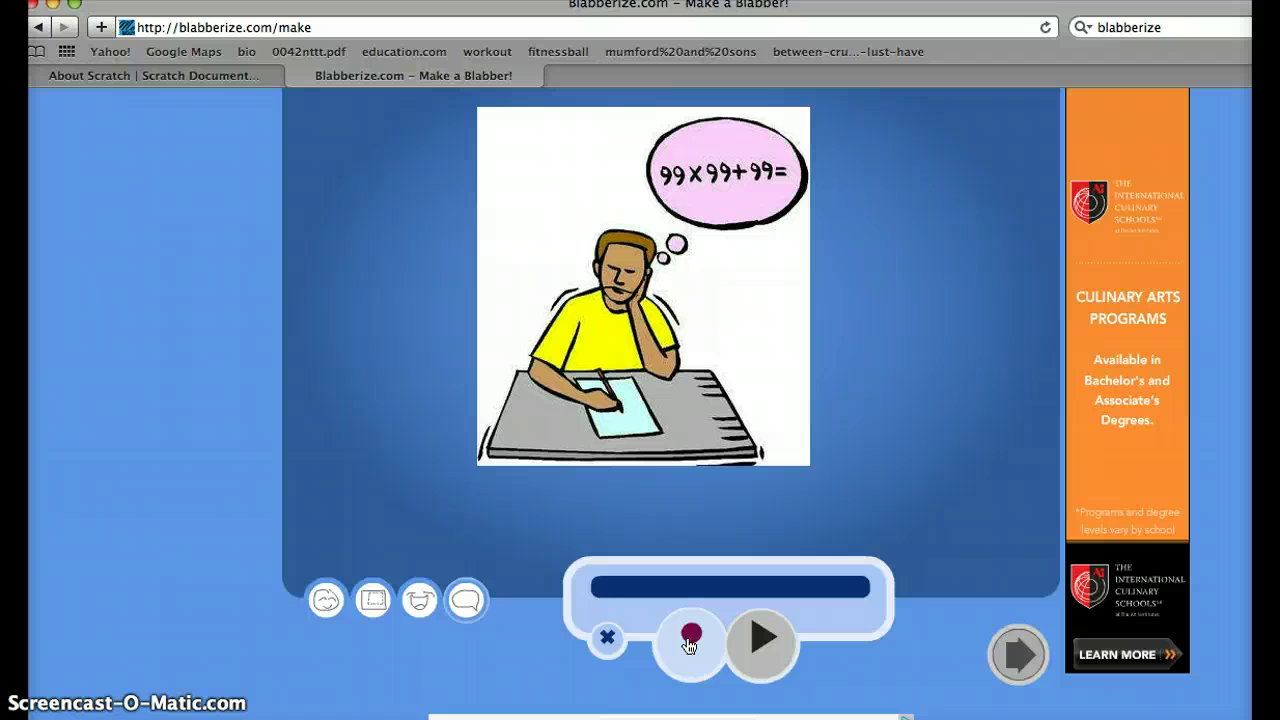
pyautogui.click(692, 642)
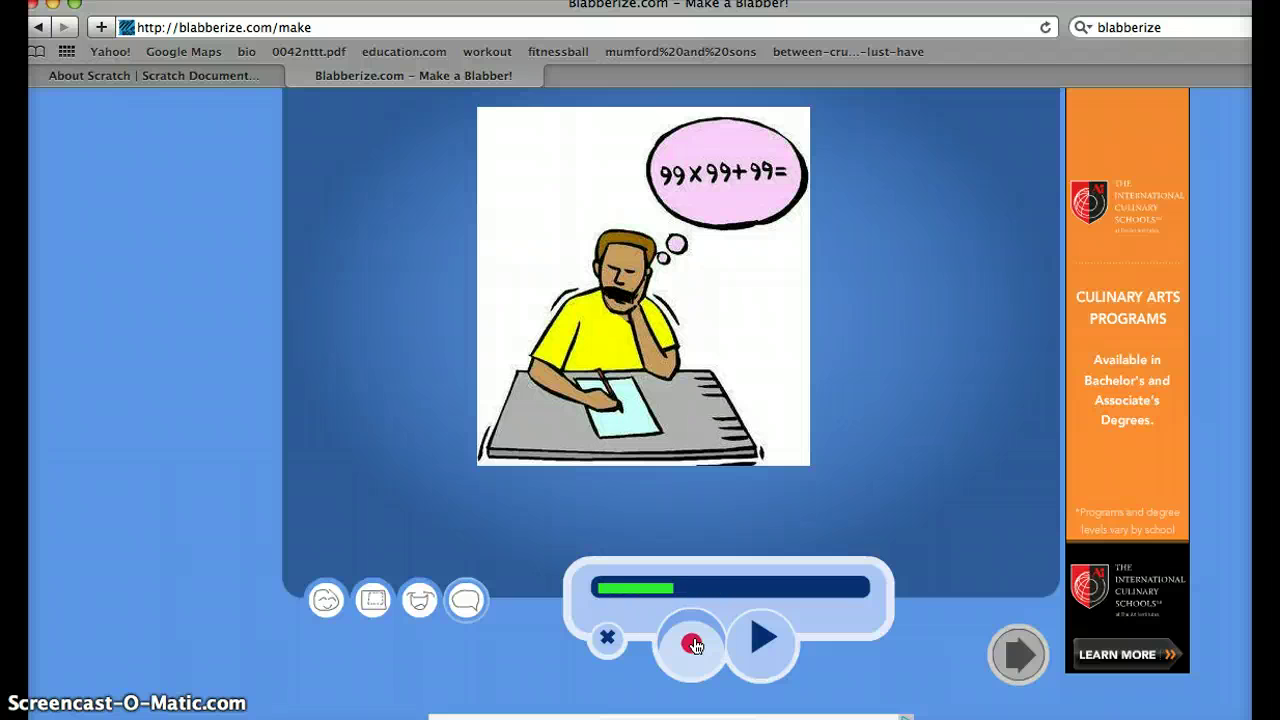
pyautogui.click(694, 644)
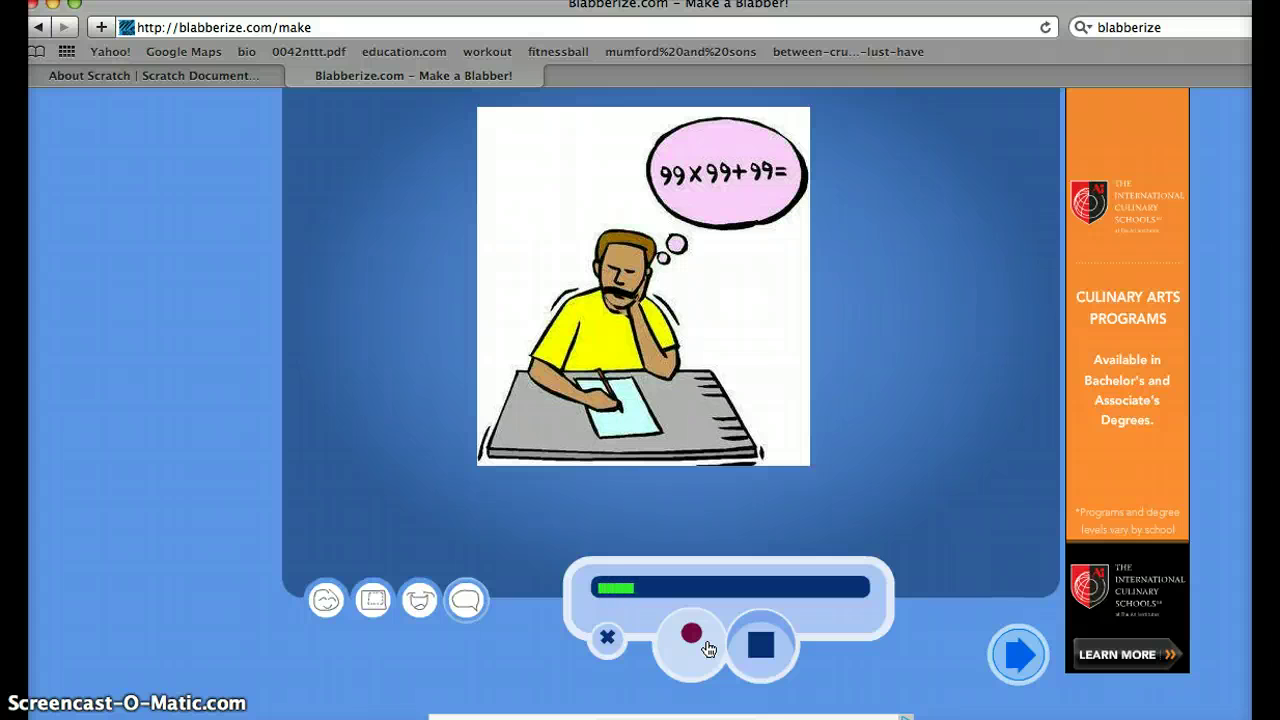
pyautogui.click(689, 641)
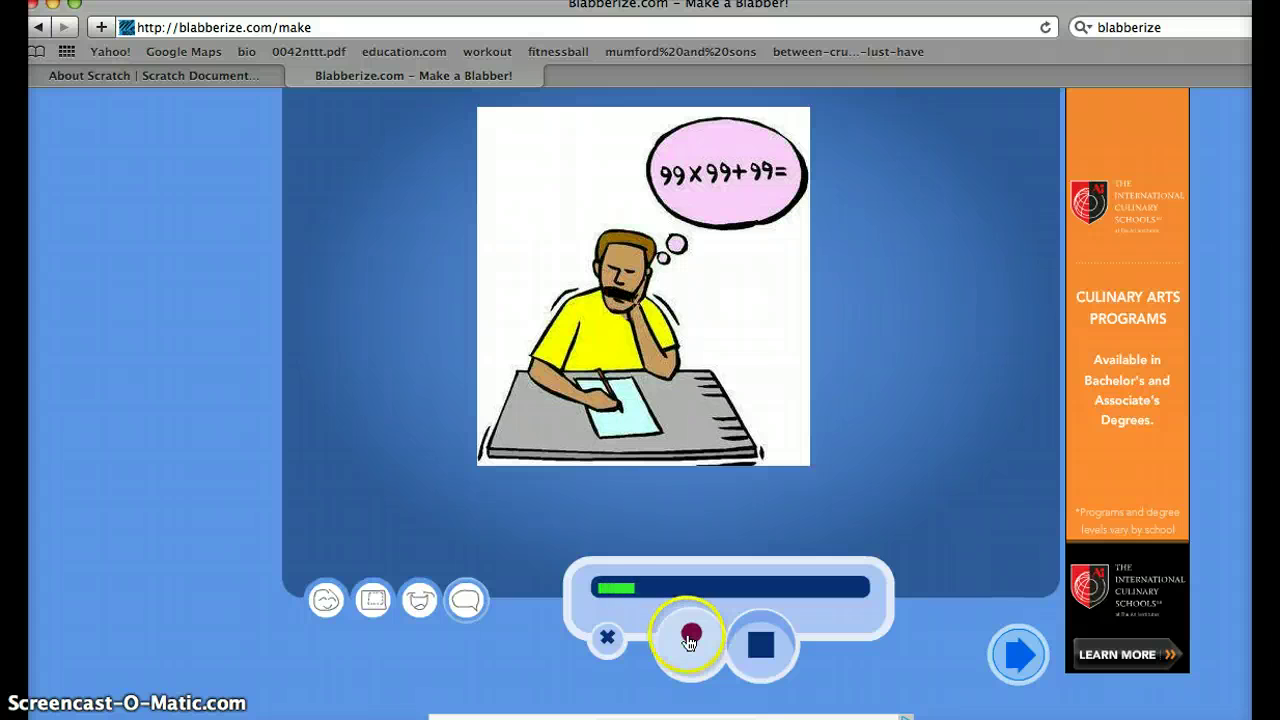
pyautogui.click(689, 641)
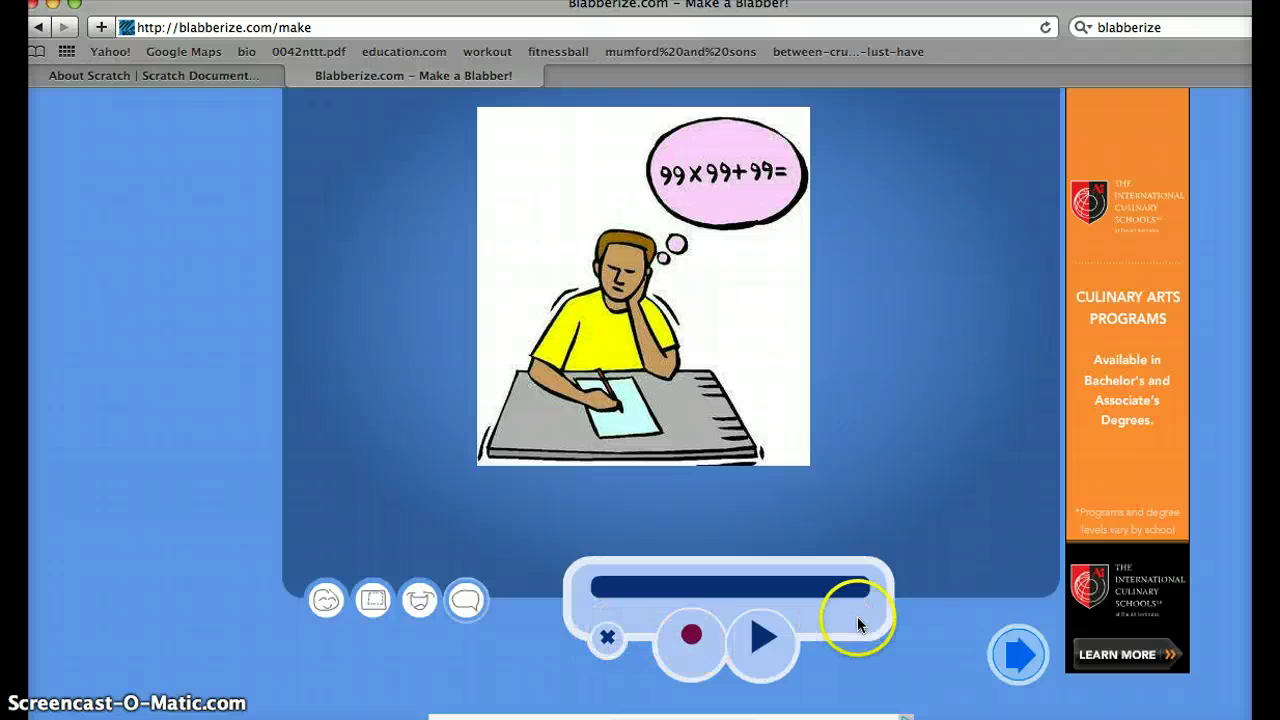
# Step: Accept the recording, finish the scene, and choose SAVE to bring up the login prompt
pyautogui.click(1012, 659)
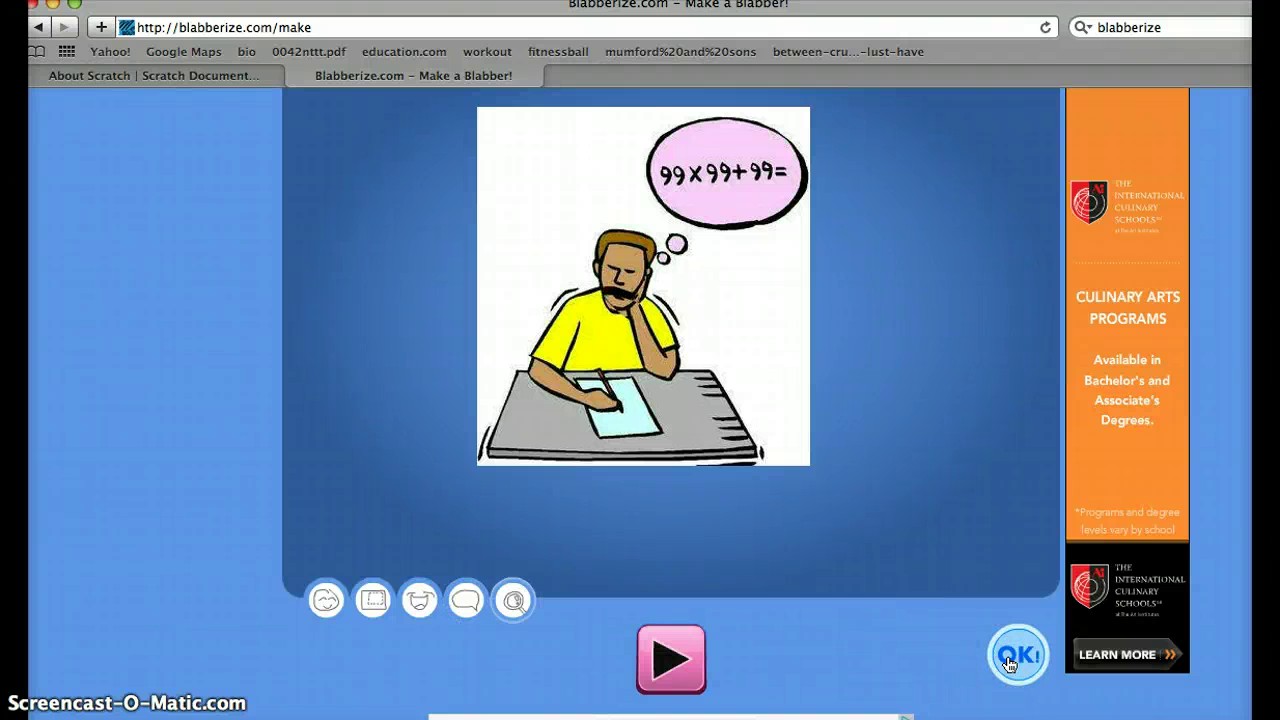
pyautogui.click(1010, 663)
pyautogui.click(647, 510)
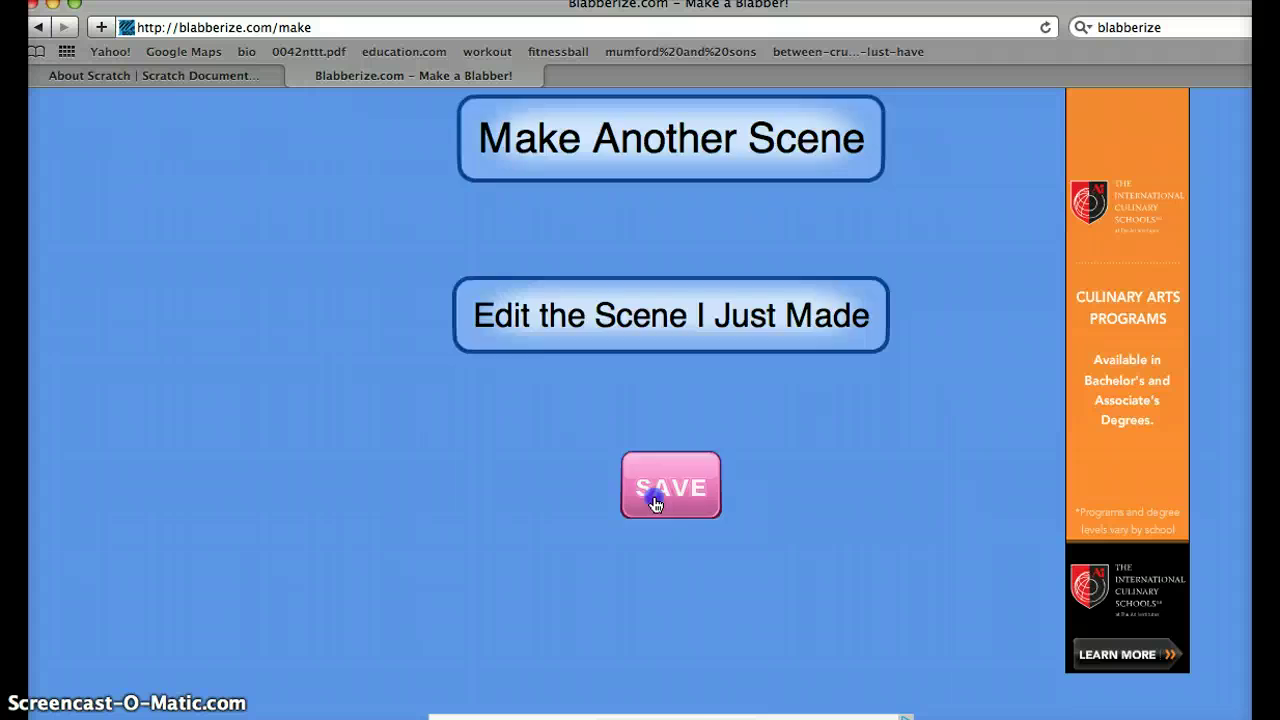
pyautogui.click(655, 505)
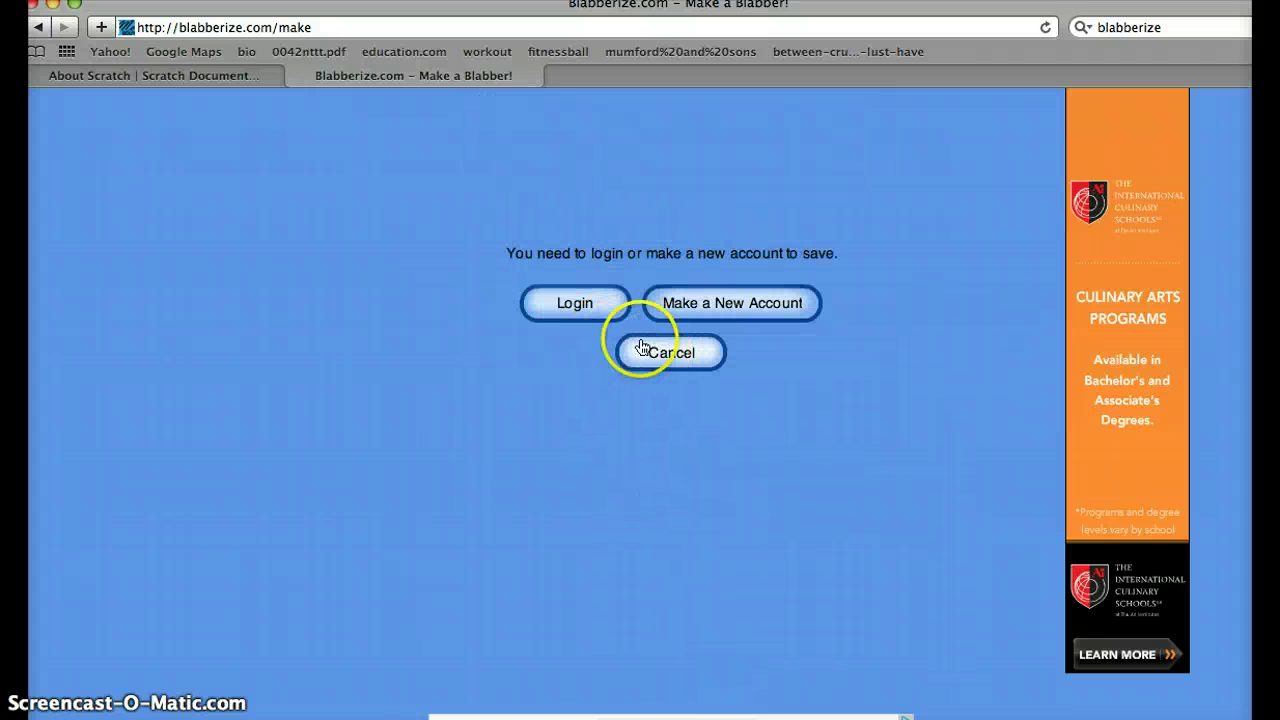
pyautogui.click(657, 359)
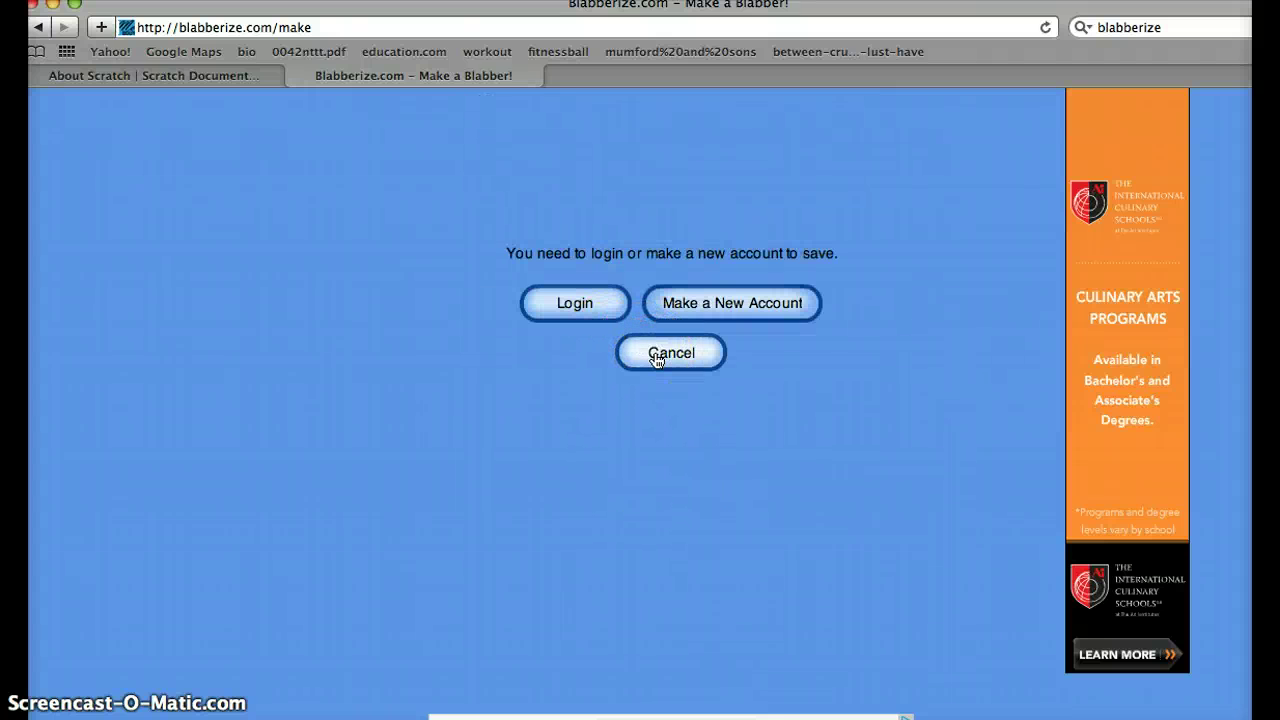